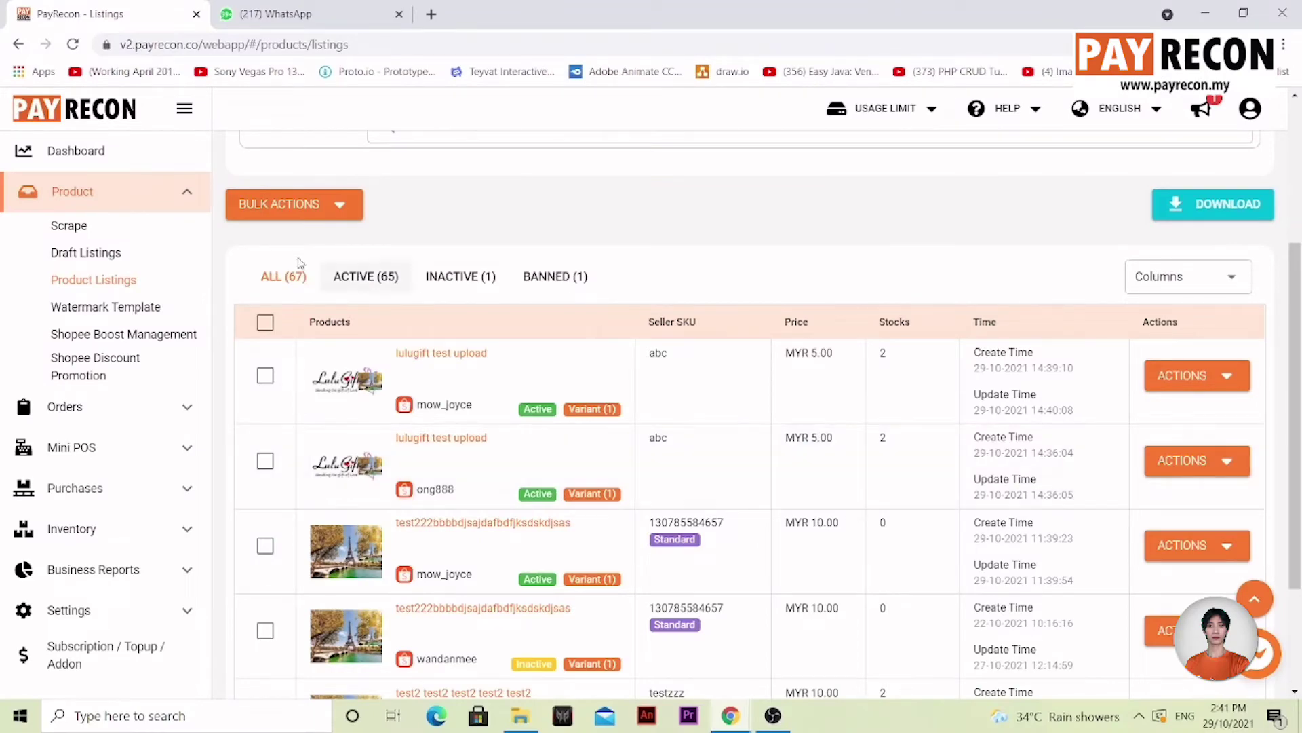
Open Scrape under Product in the sidebar to list the scraped marketplace products
click(101, 237)
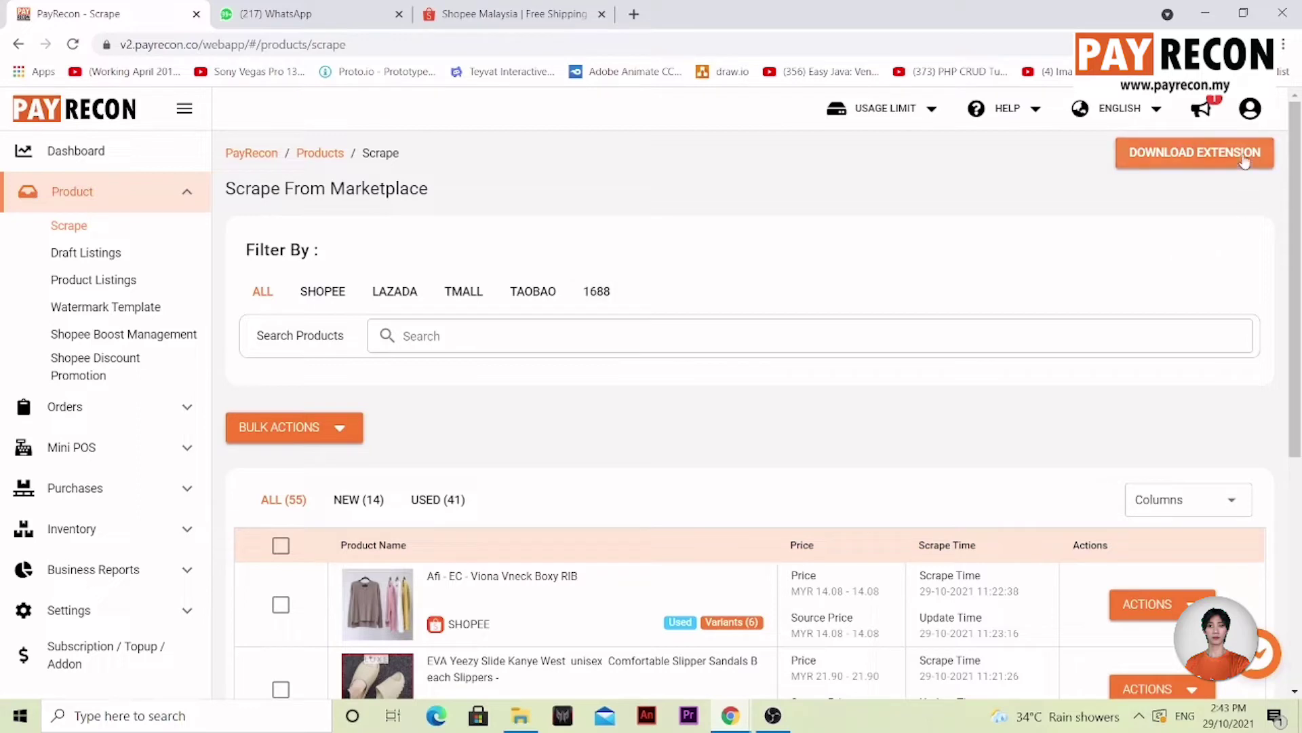
click(1215, 163)
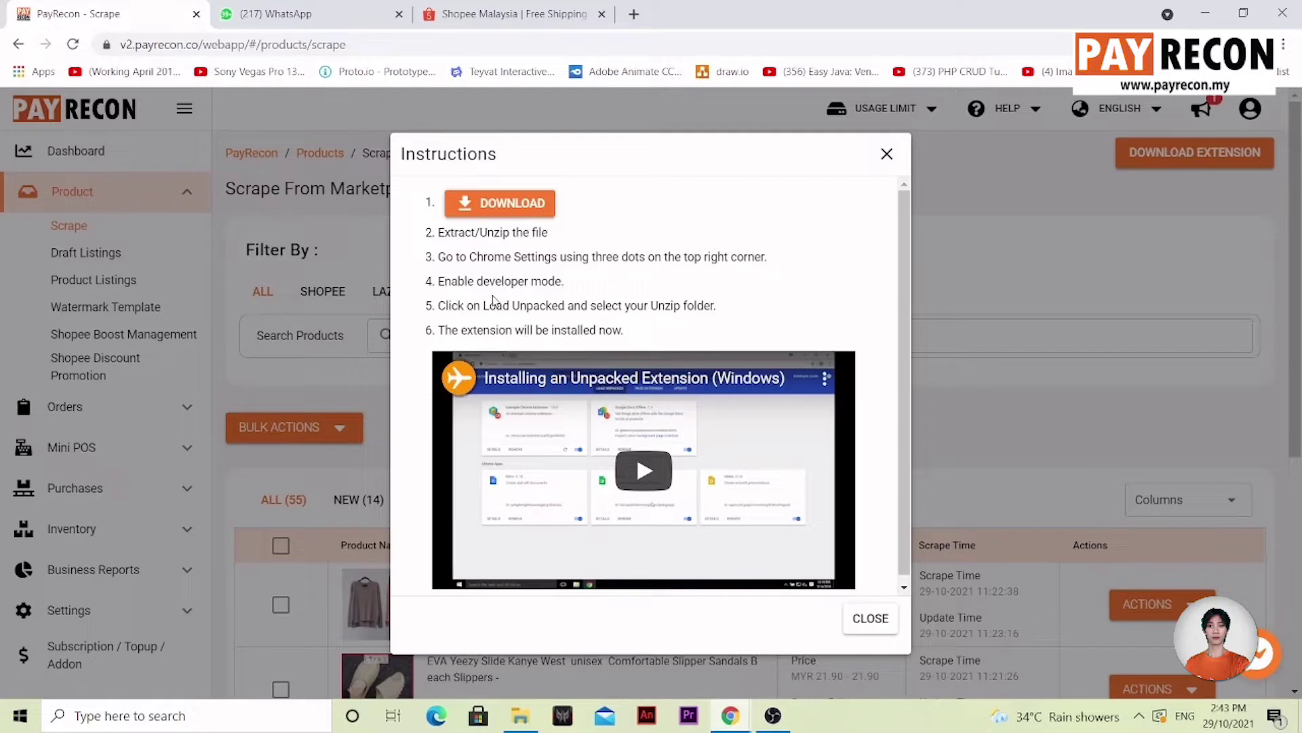
click(870, 619)
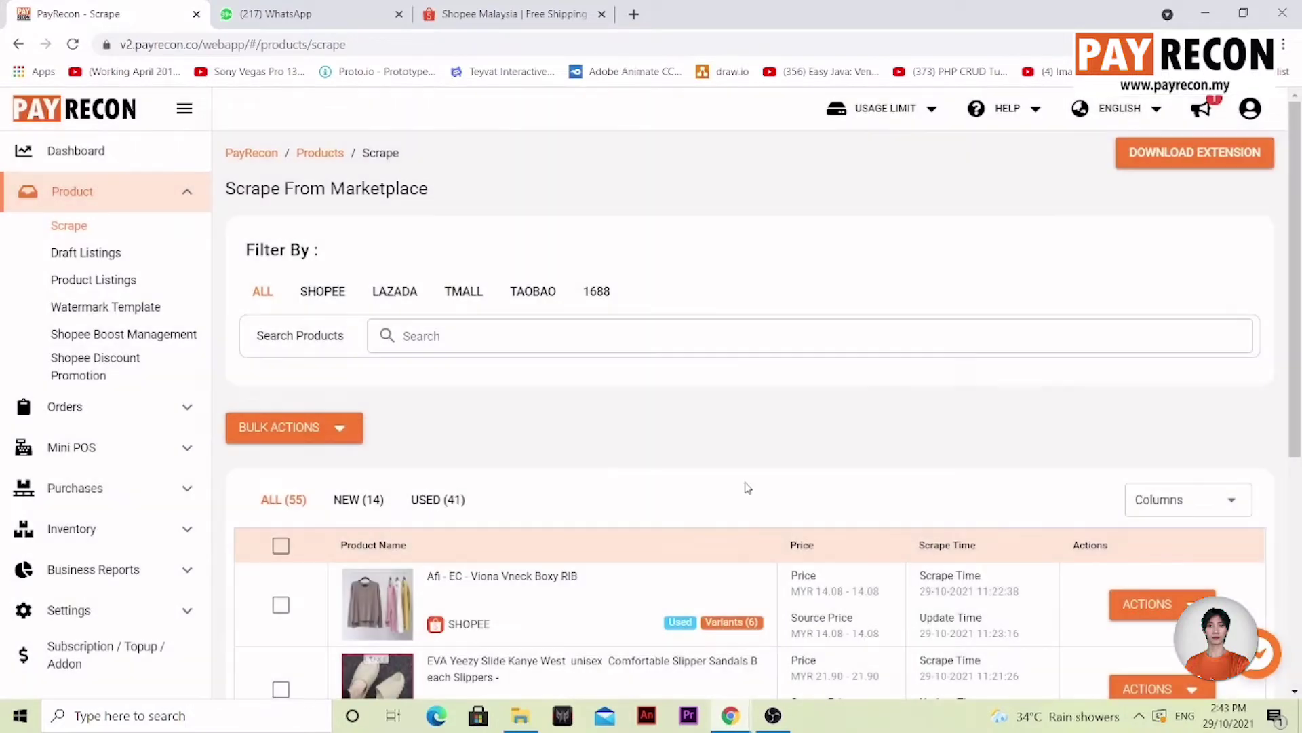
Scrape the Shopee KF94 3D fish-mouth face mask into PayRecon and view it as a new product
click(547, 15)
drag(1294, 184, 1268, 577)
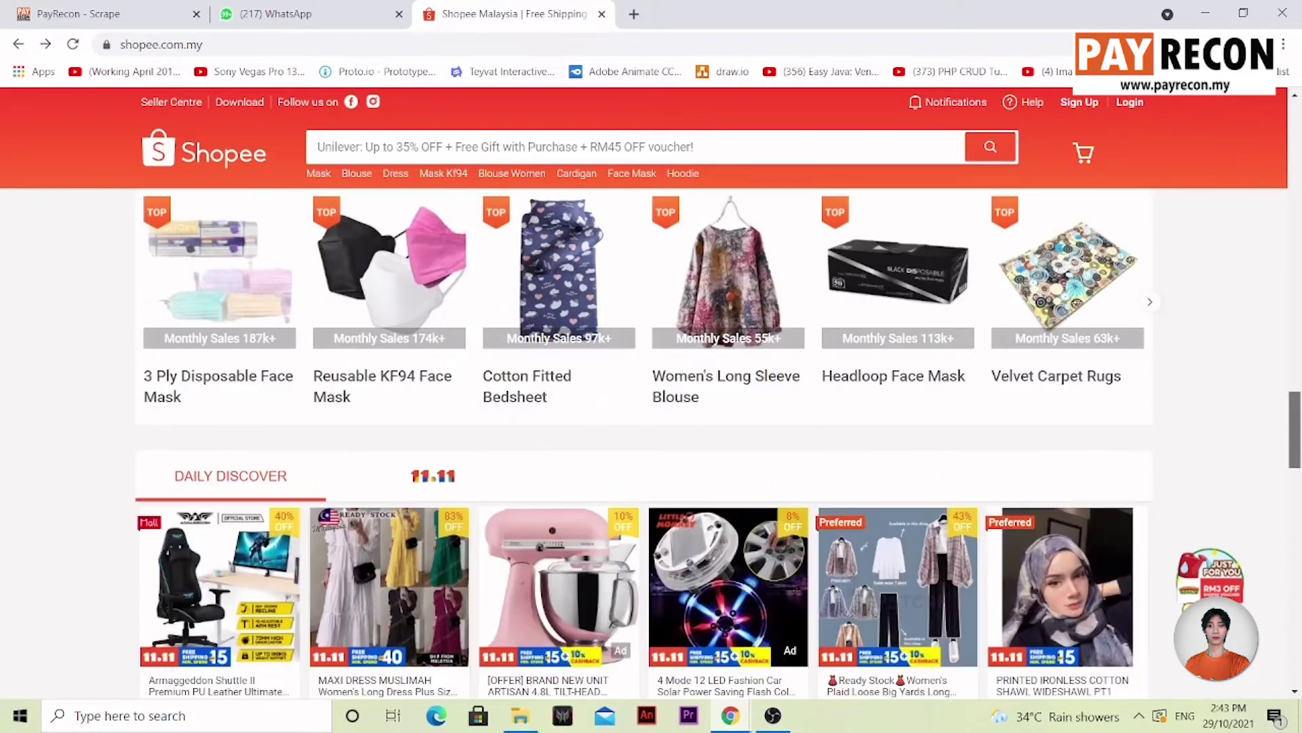
click(227, 297)
click(253, 430)
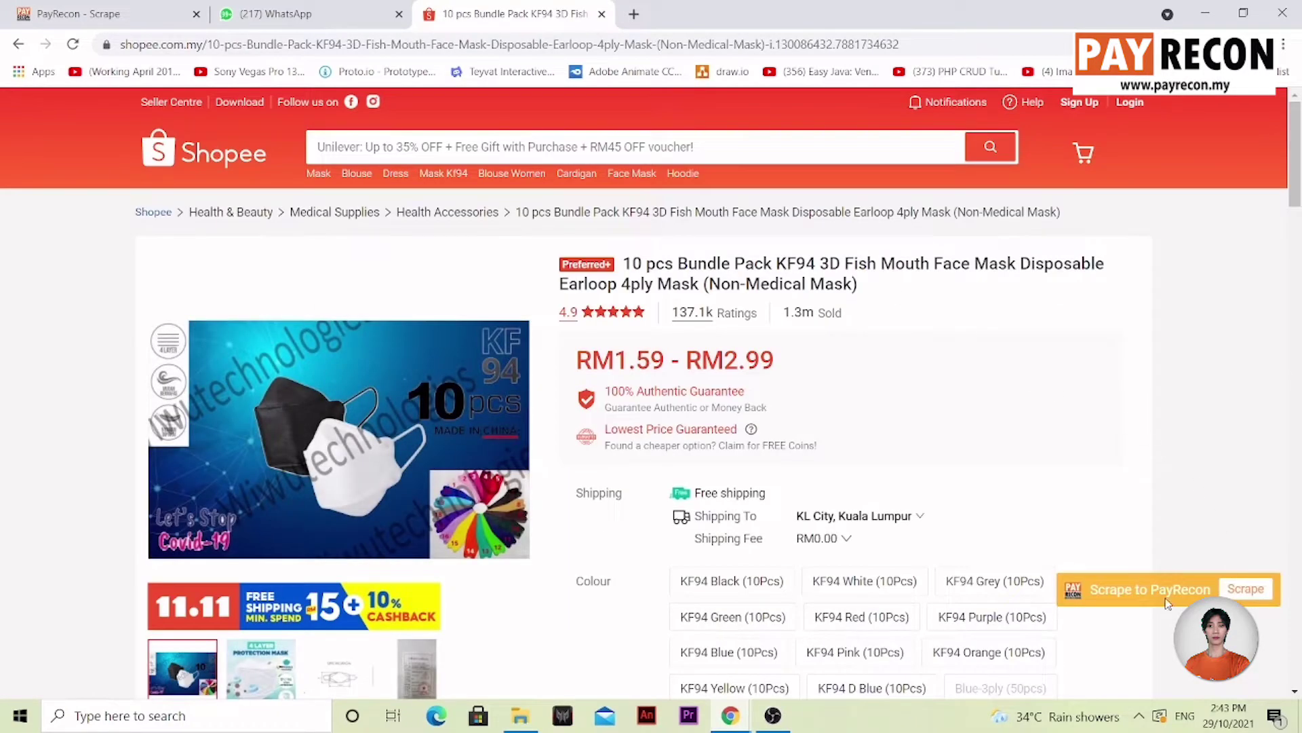
click(1251, 590)
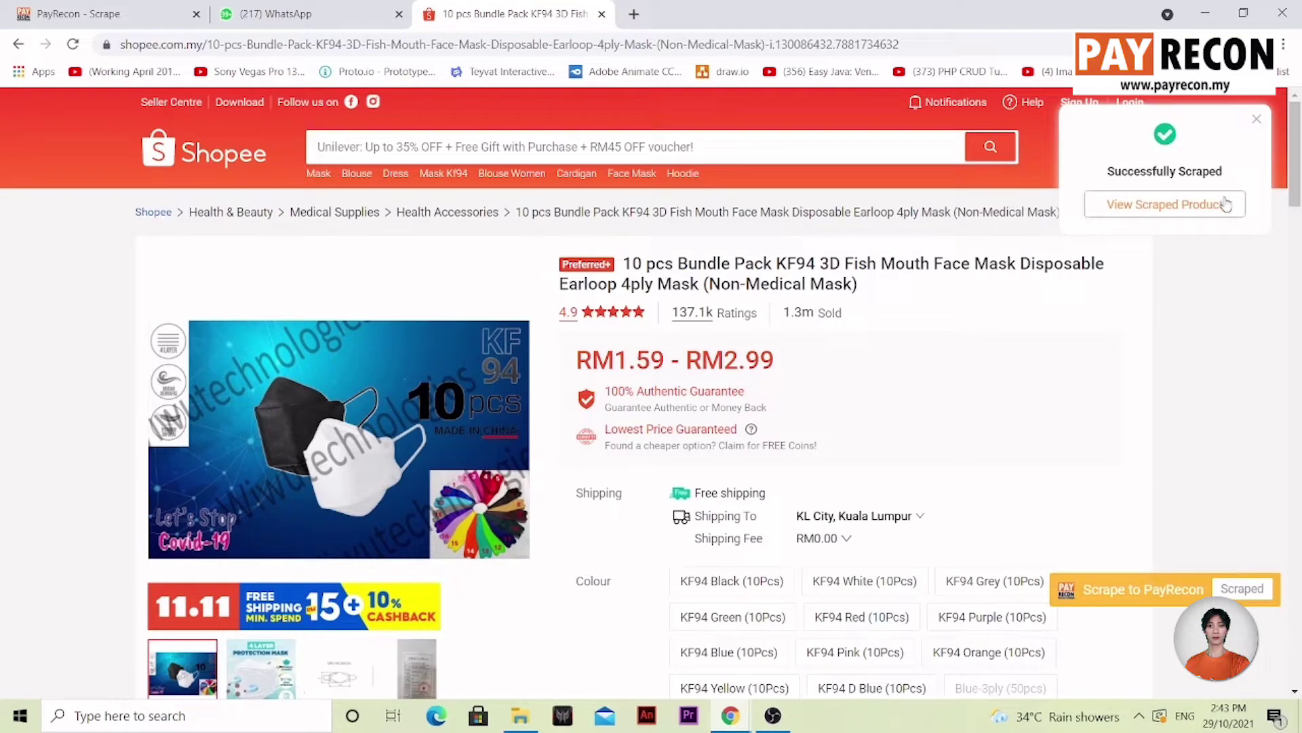
click(1162, 216)
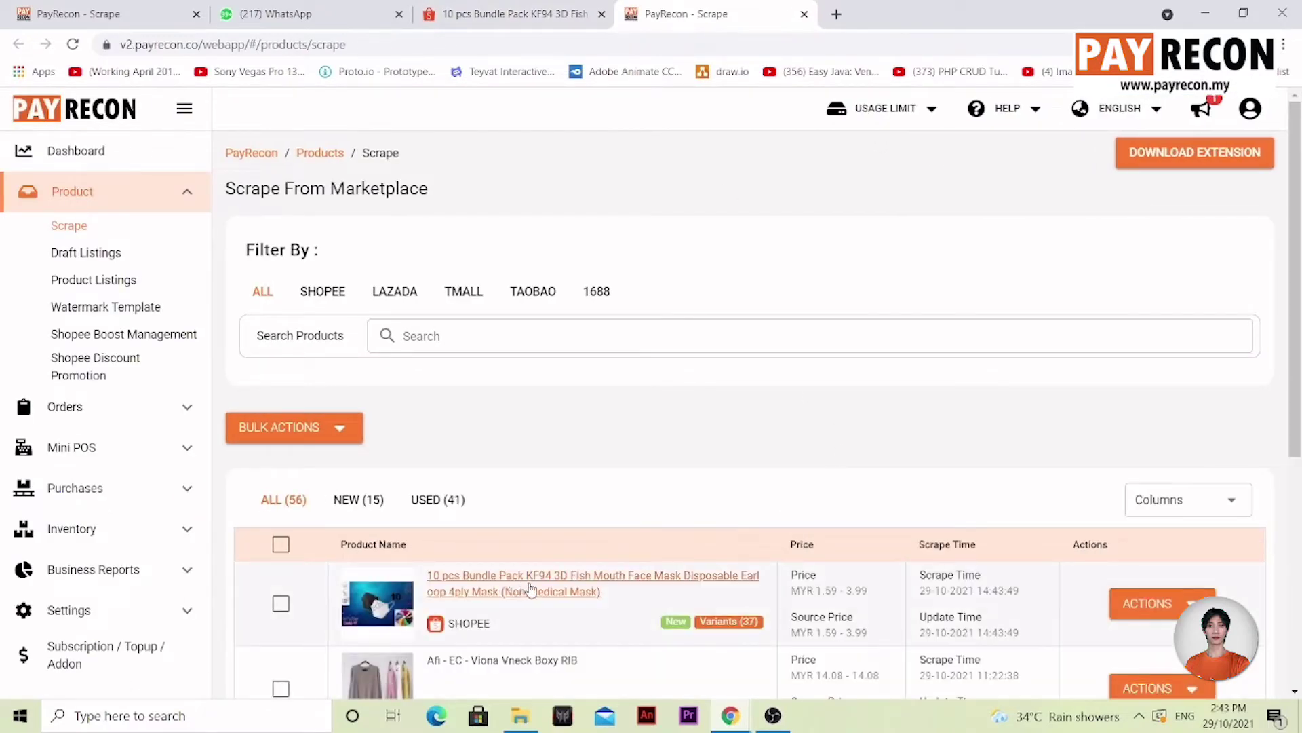
Import the scraped KF94 mask into a Shopee store's draft listings, then go to Draft Listings
scroll(1299, 242, down, 1)
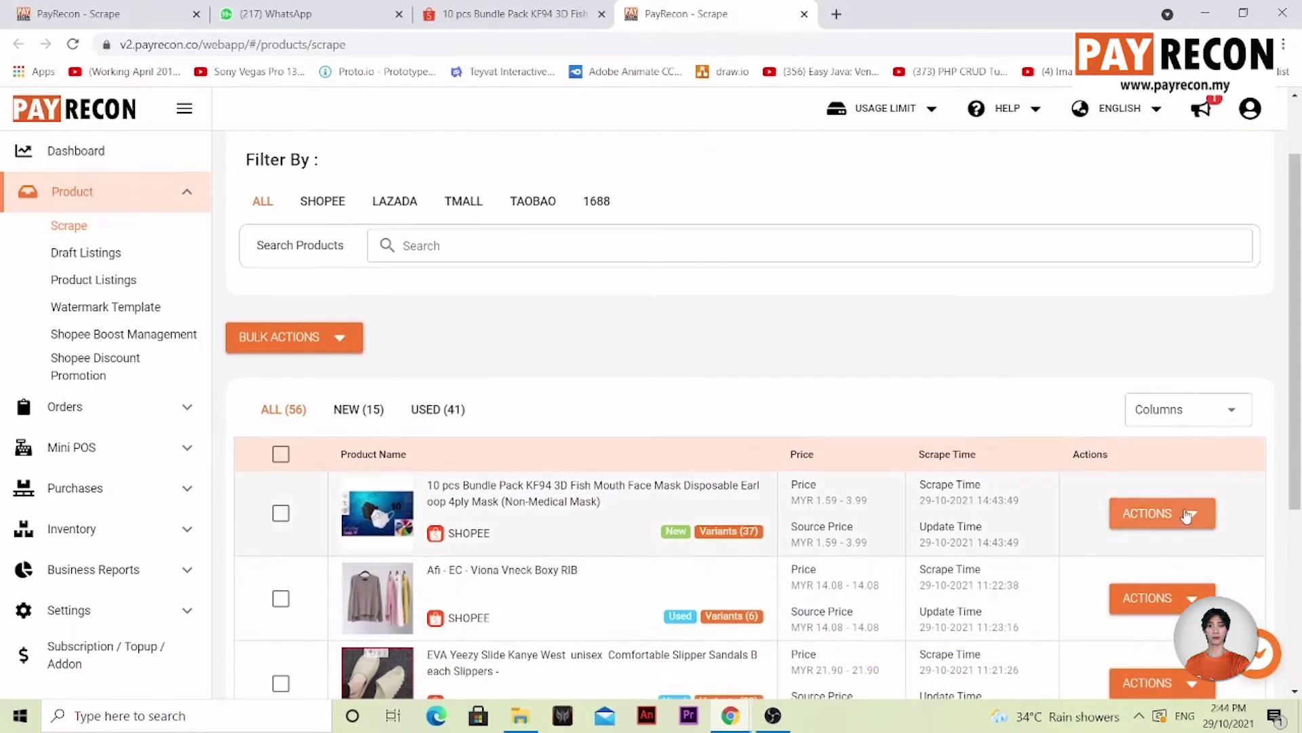
click(1189, 515)
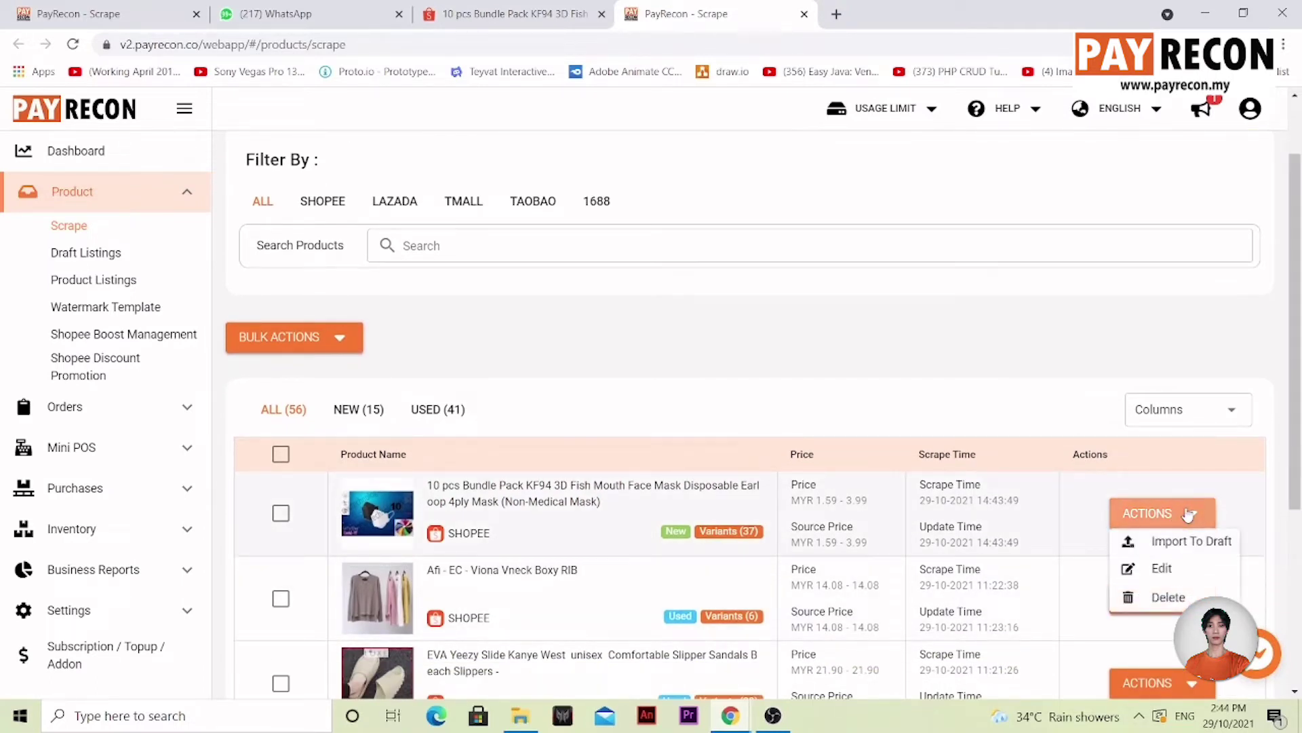
click(1210, 553)
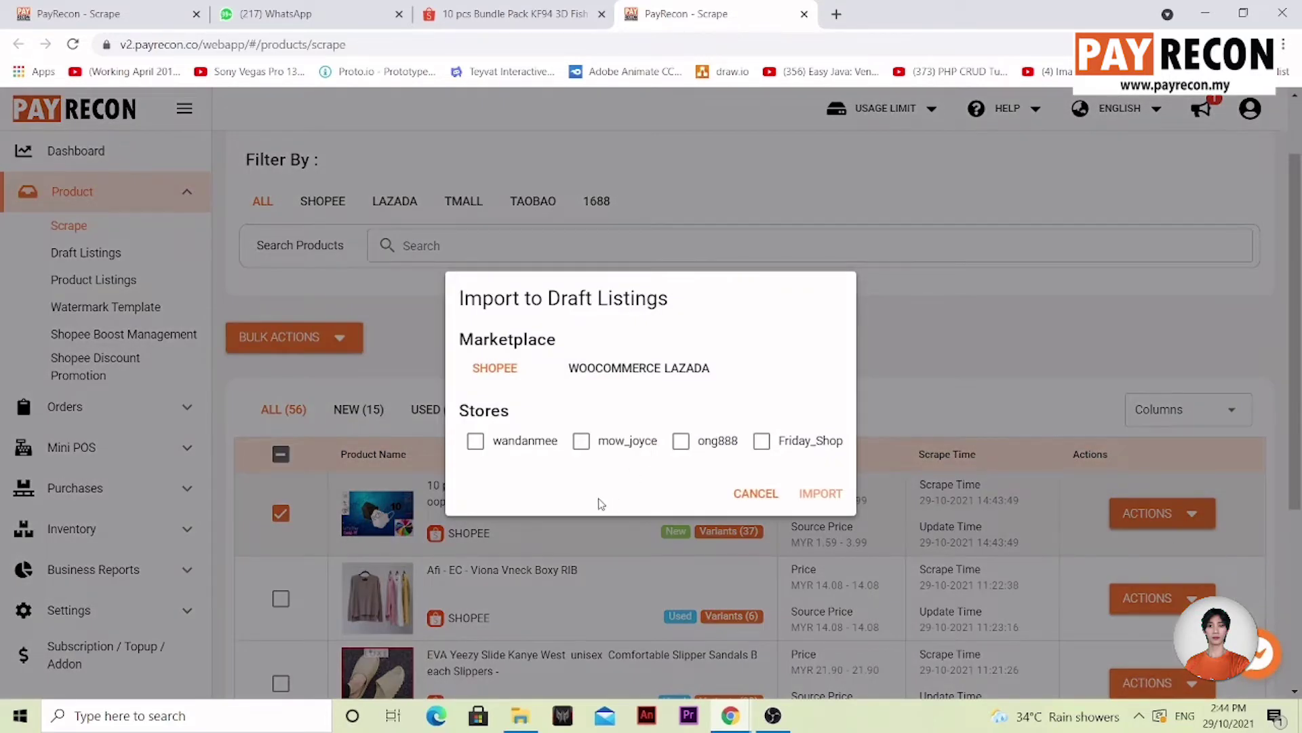
click(502, 445)
click(823, 497)
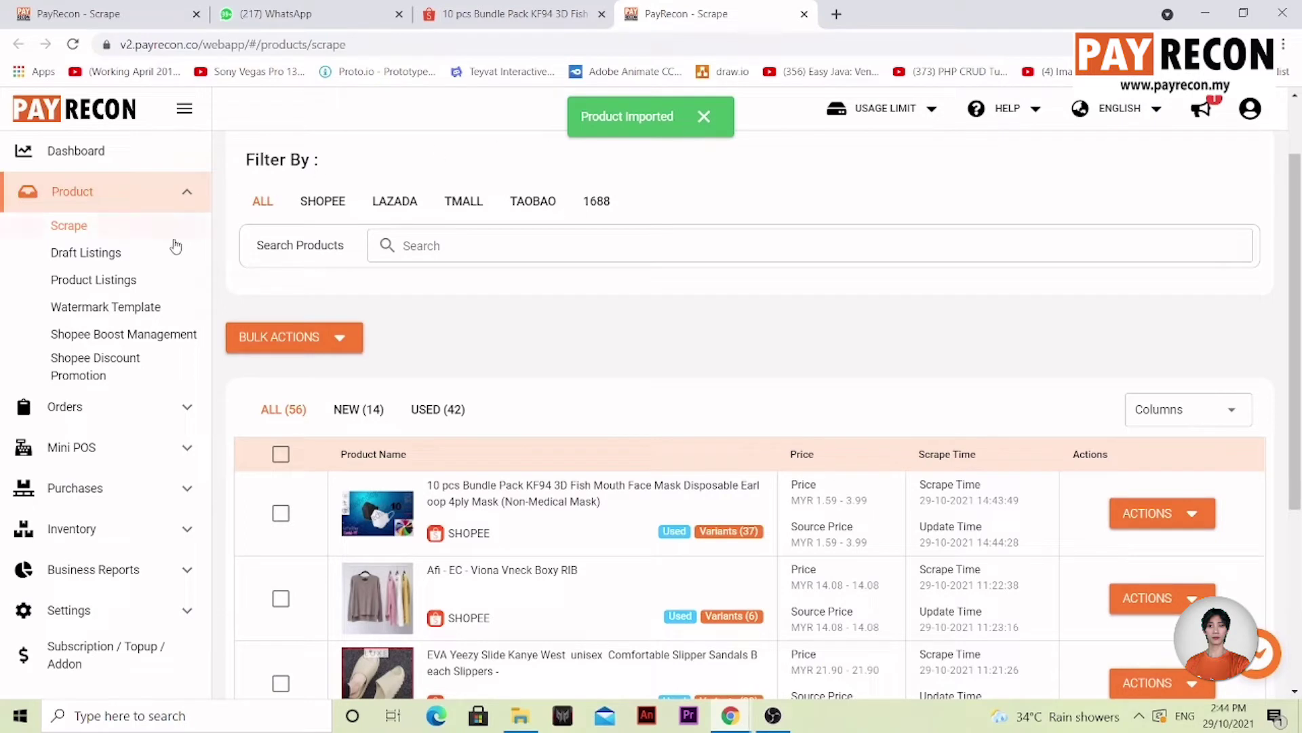
click(142, 258)
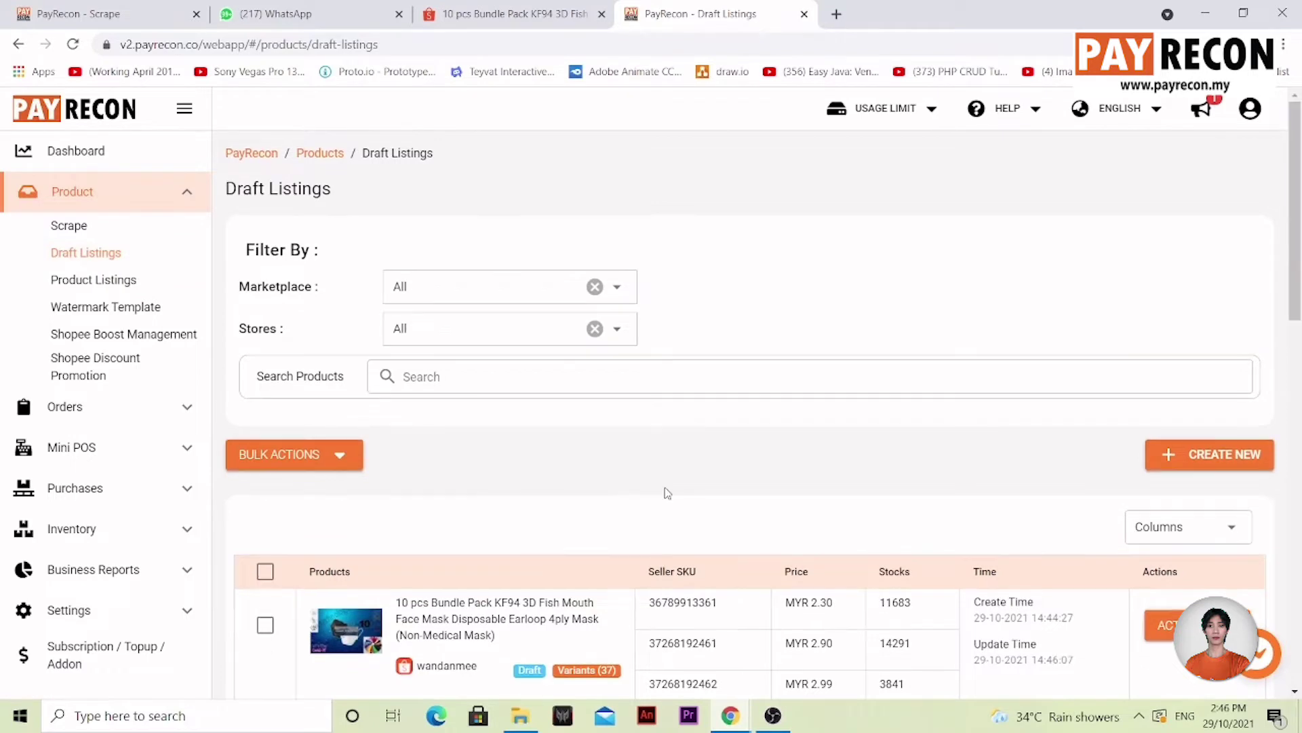
Open the KF94 mask draft in the Edit Product form via its ACTIONS menu
scroll(668, 493, down, 3)
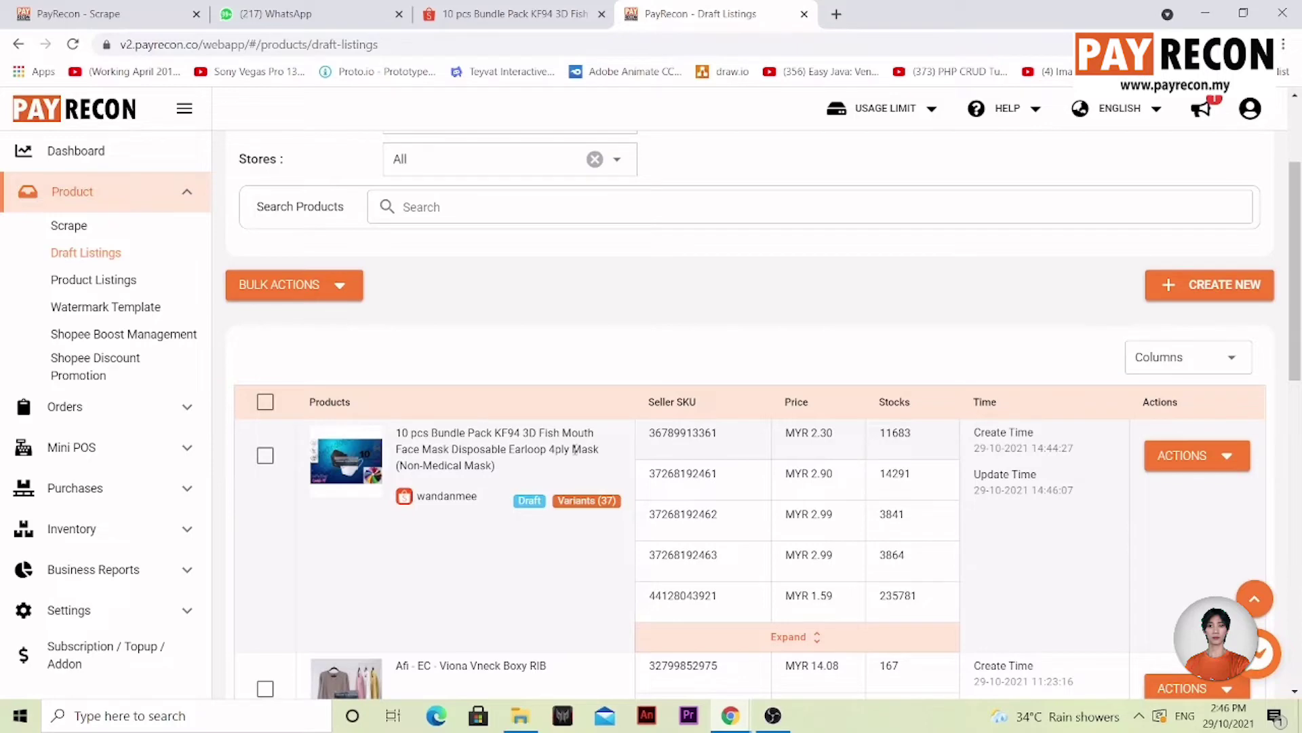
click(1220, 457)
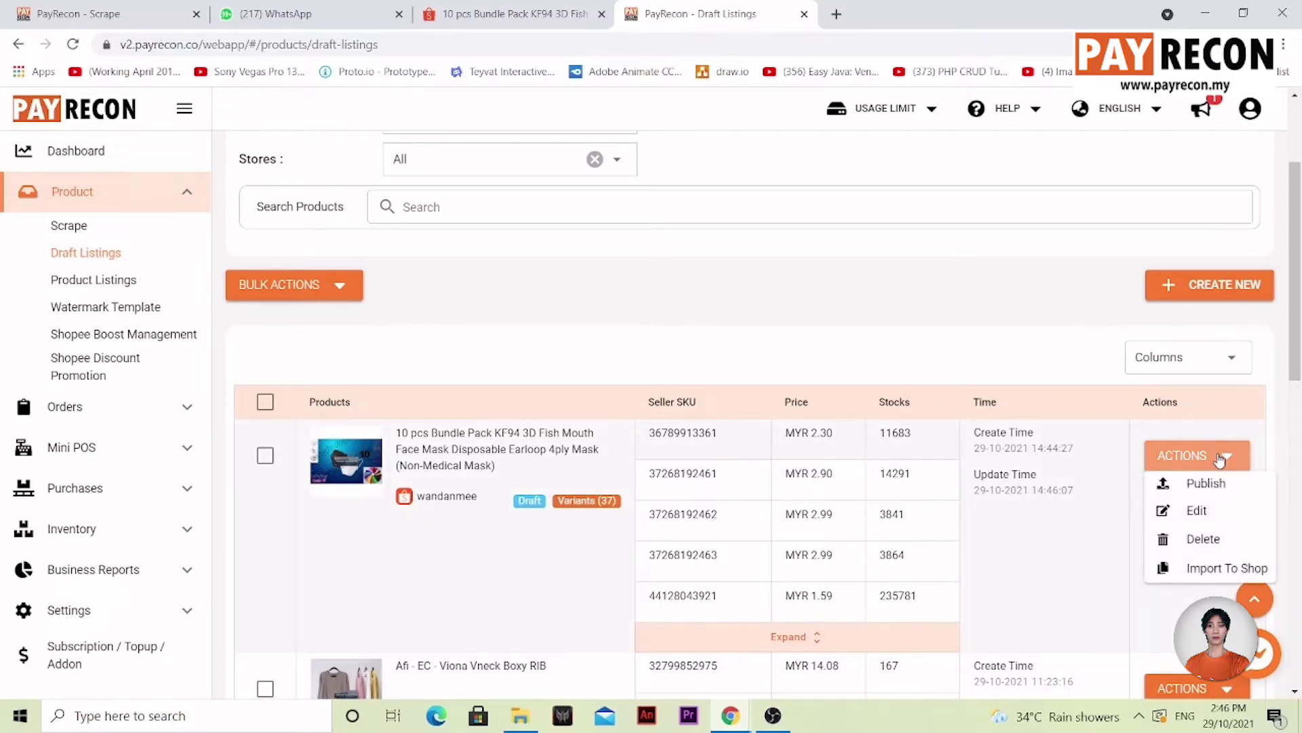
click(1214, 510)
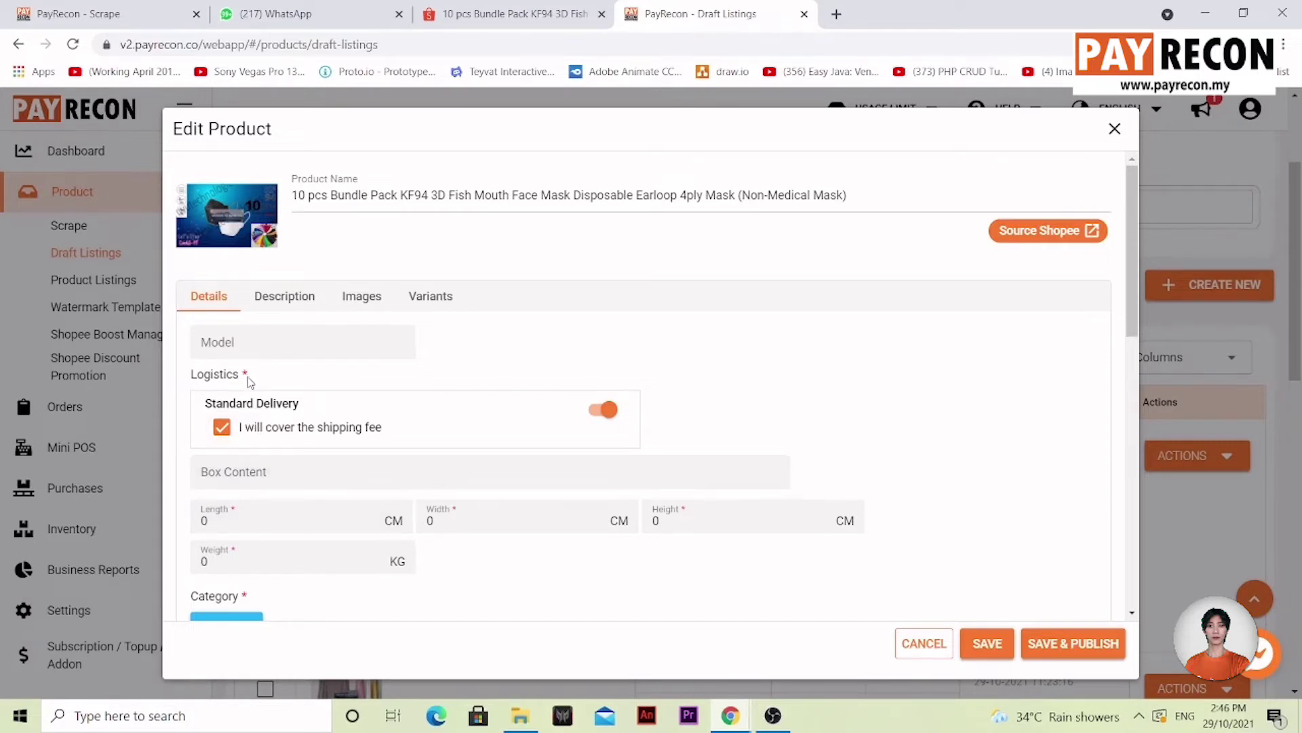
Enter mask package length, width and height of 4 cm each and a weight of 7 KG
click(325, 520)
click(374, 516)
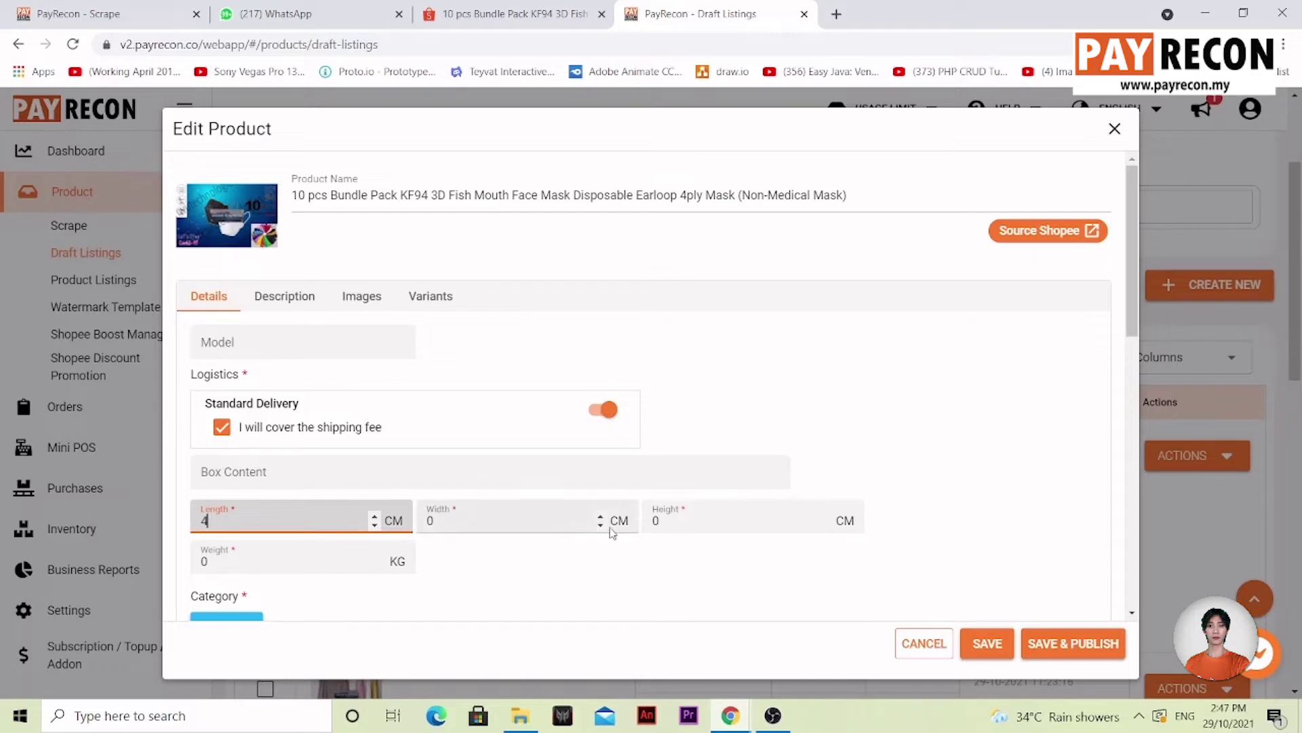
click(604, 521)
text(4)
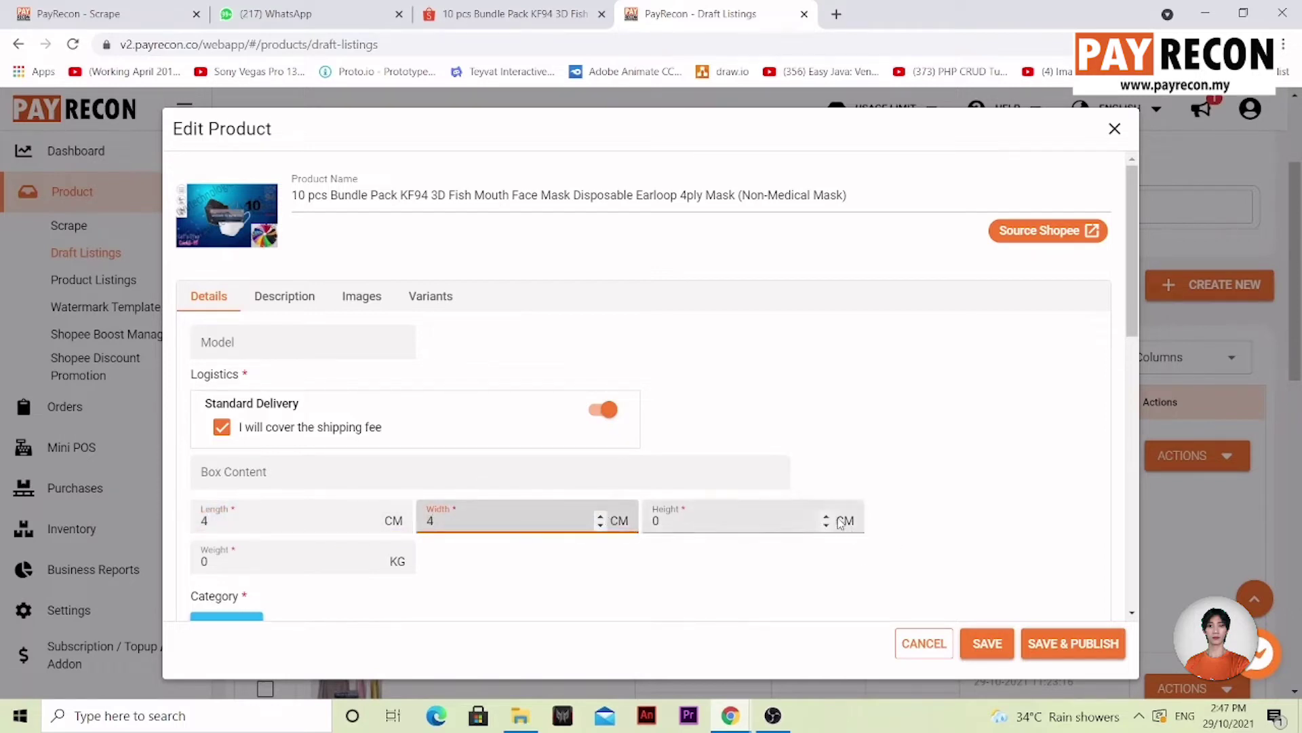
click(746, 521)
text(4)
click(324, 563)
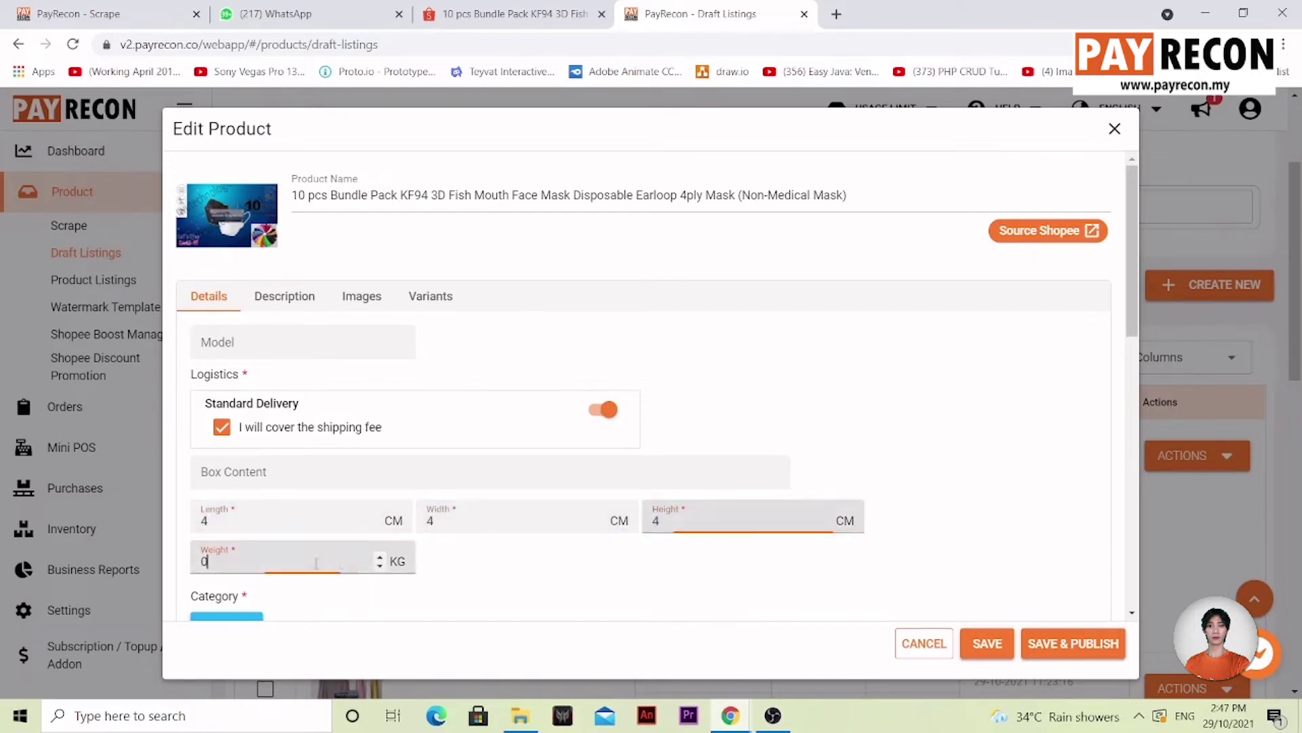
click(381, 556)
scroll(503, 589, down, 3)
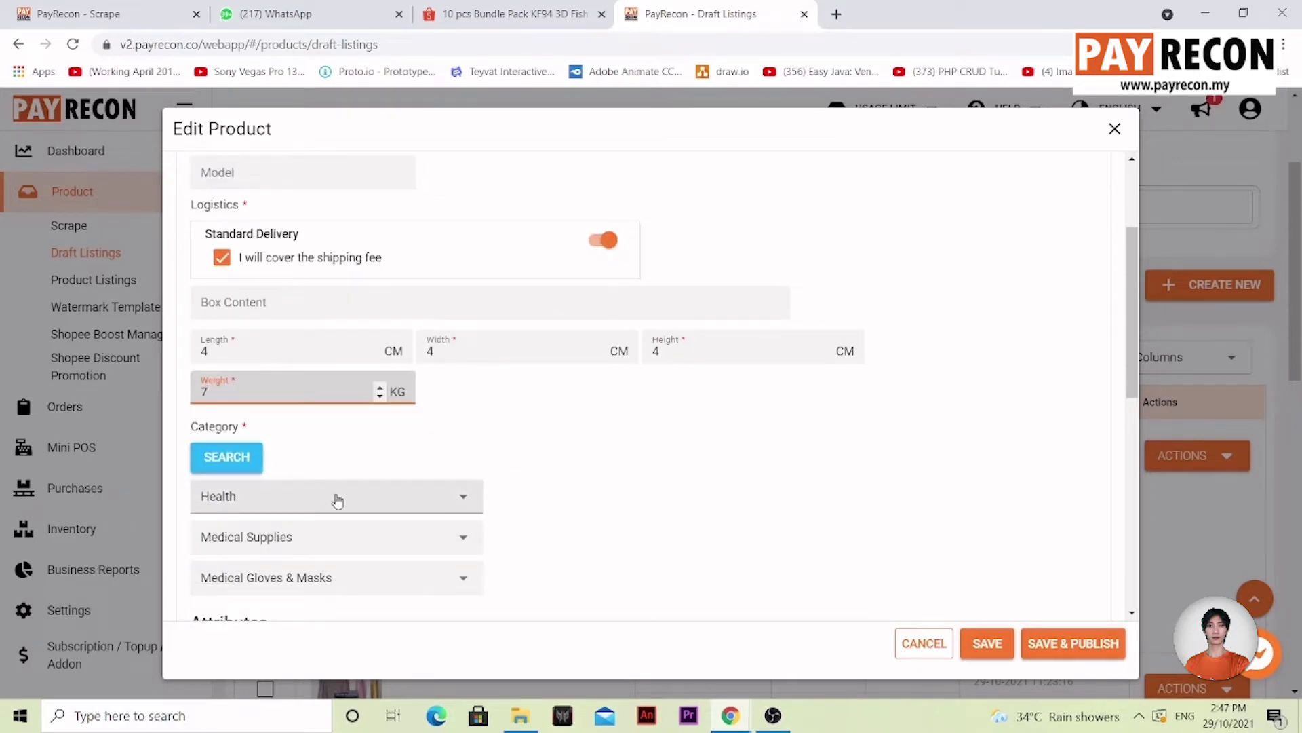
scroll(316, 498, down, 4)
scroll(407, 440, down, 1)
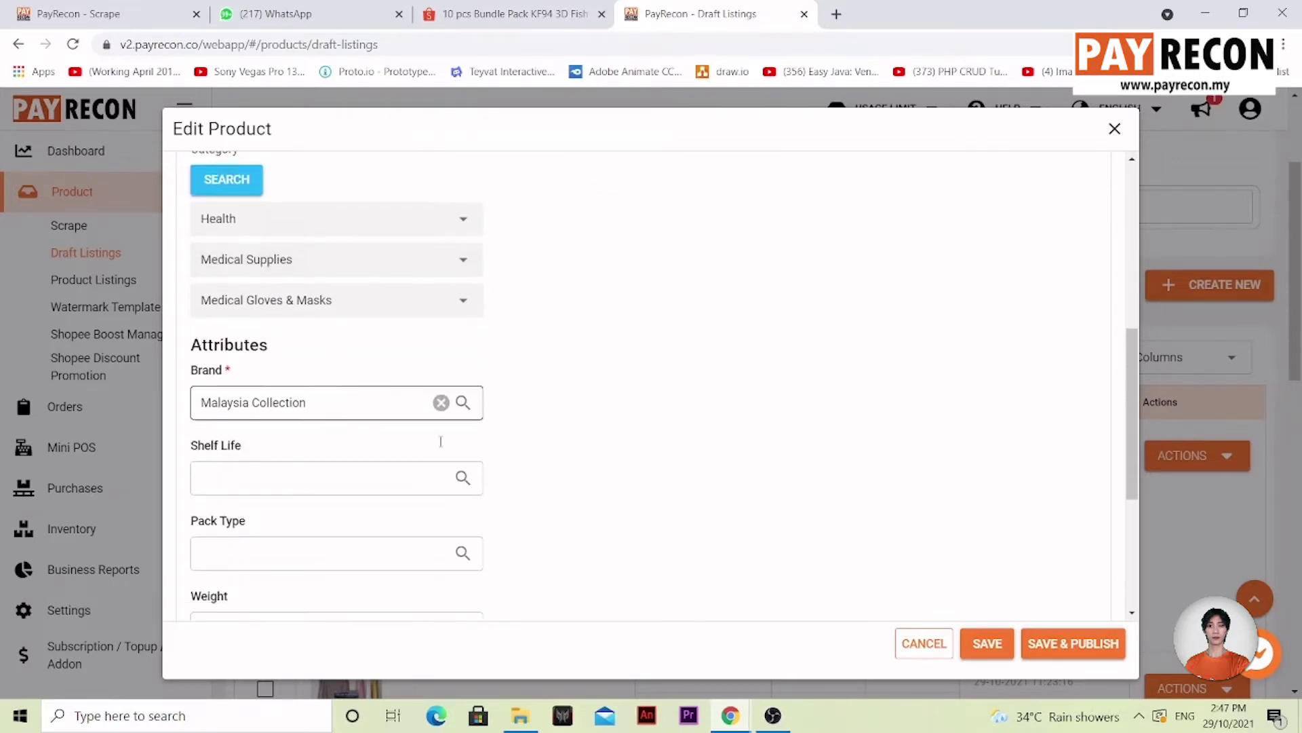
scroll(441, 442, down, 4)
scroll(438, 444, up, 10)
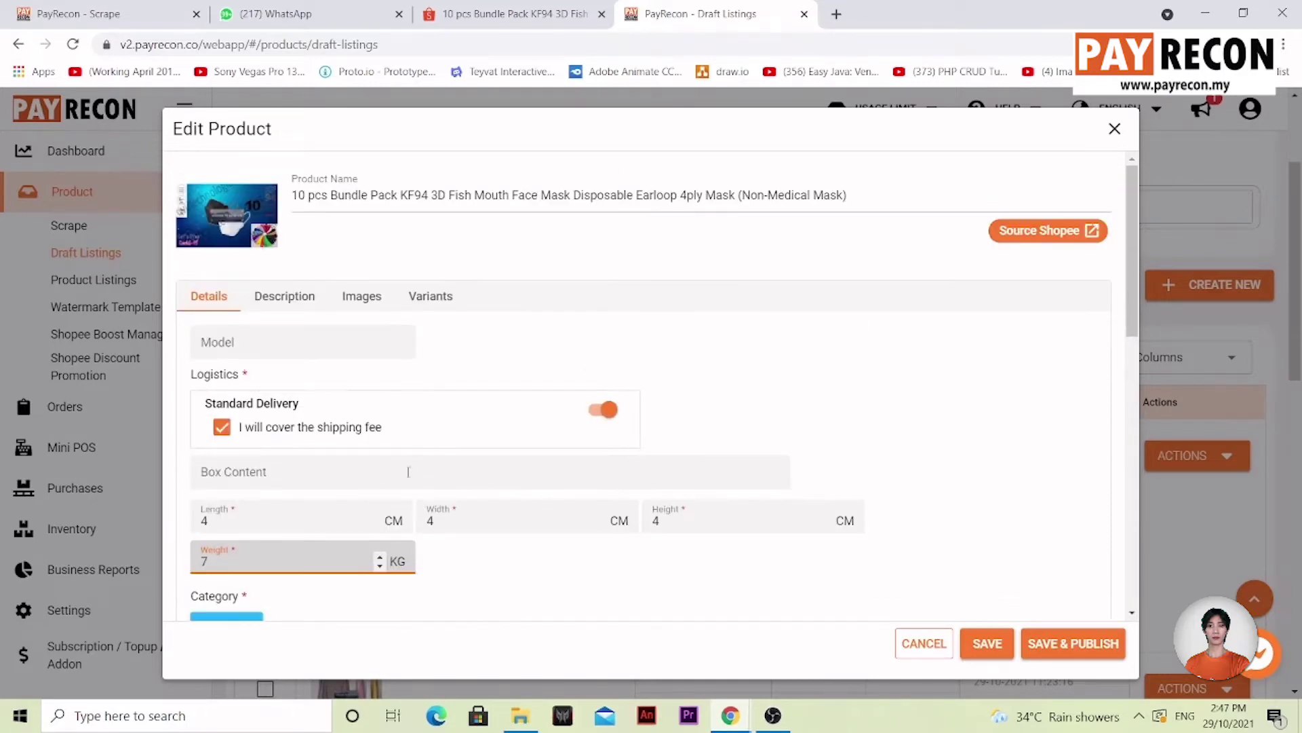
Review the KF94 mask's description and product images in the editor
click(285, 296)
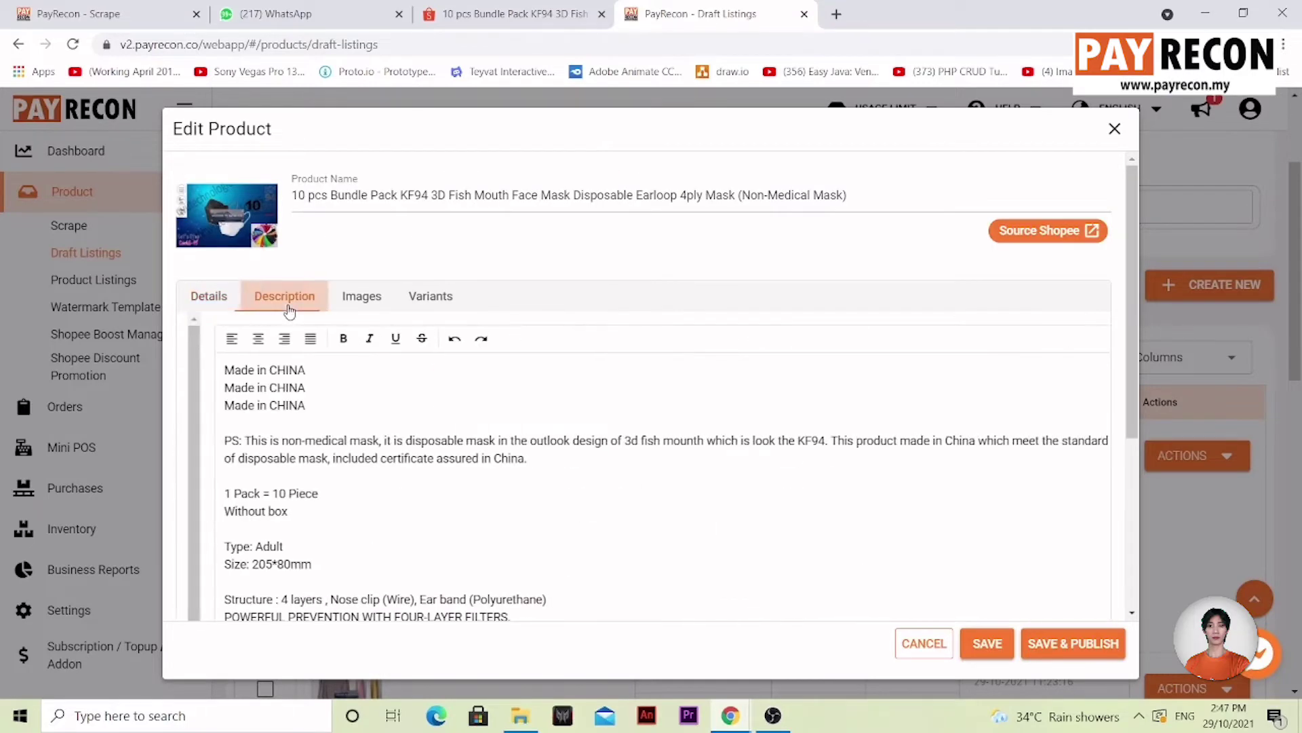
scroll(285, 386, down, 5)
scroll(358, 394, up, 3)
scroll(358, 394, up, 1)
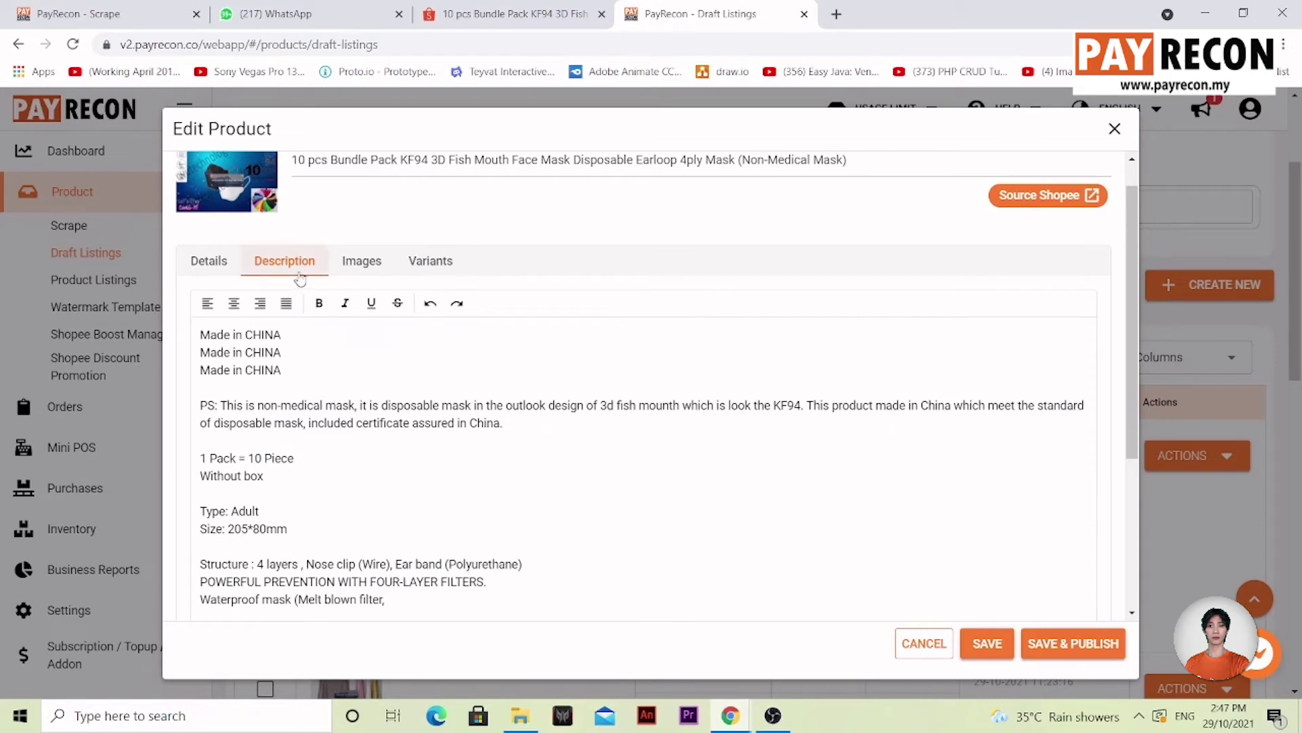
scroll(465, 408, down, 5)
scroll(466, 408, up, 5)
click(367, 268)
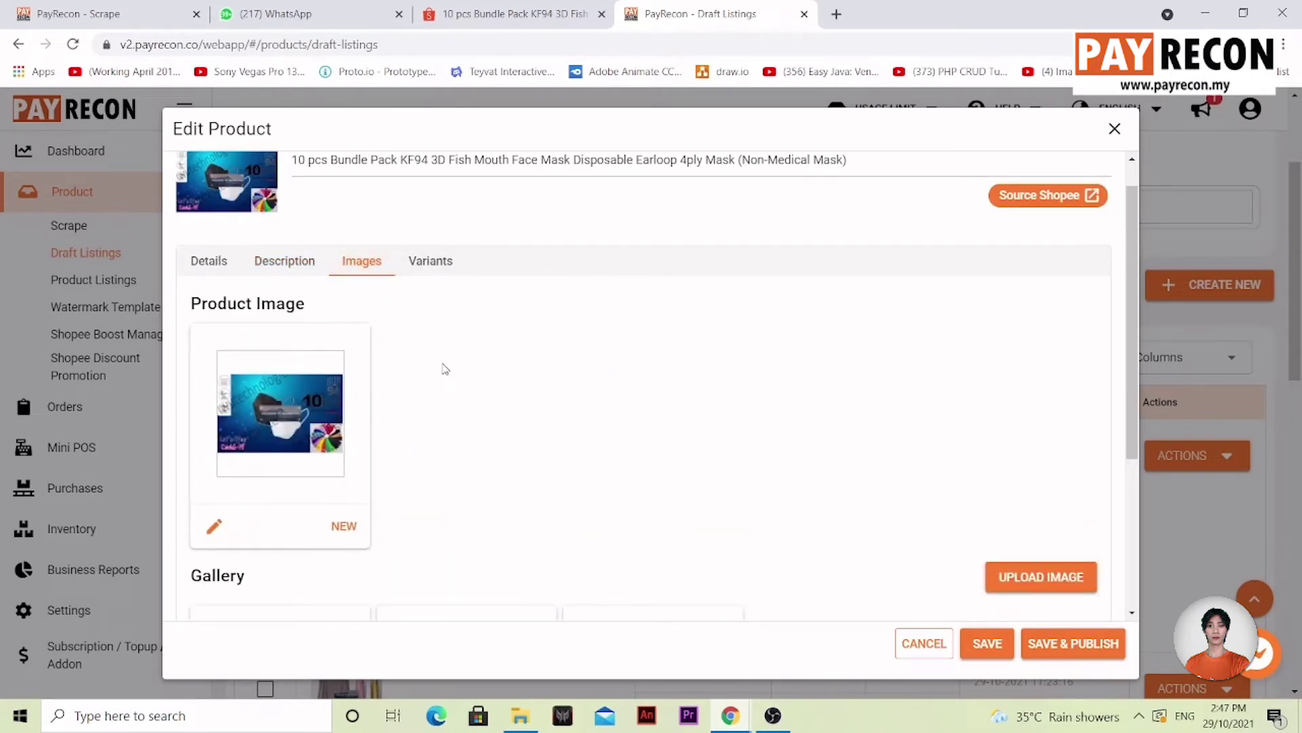
scroll(445, 366, down, 3)
scroll(445, 359, up, 4)
Check the colour variants, keep variants enabled, then save and publish the mask
click(442, 306)
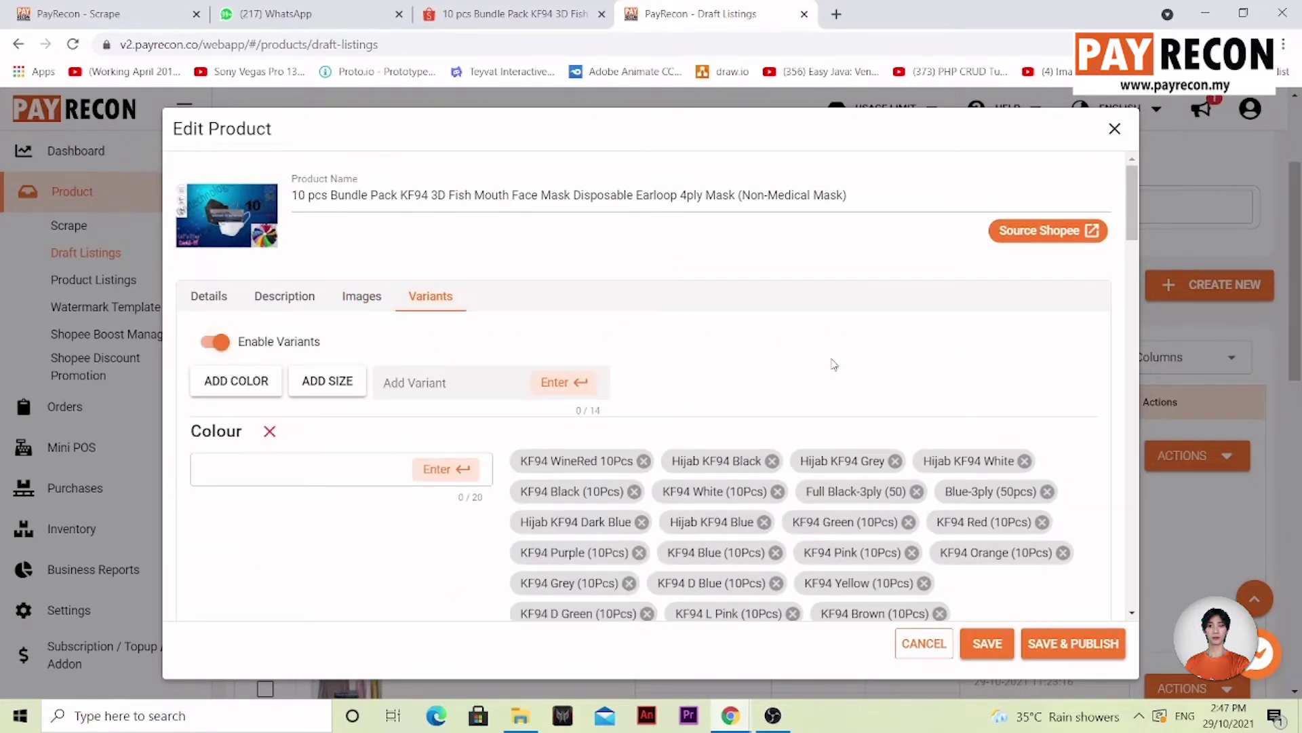
scroll(827, 366, down, 1)
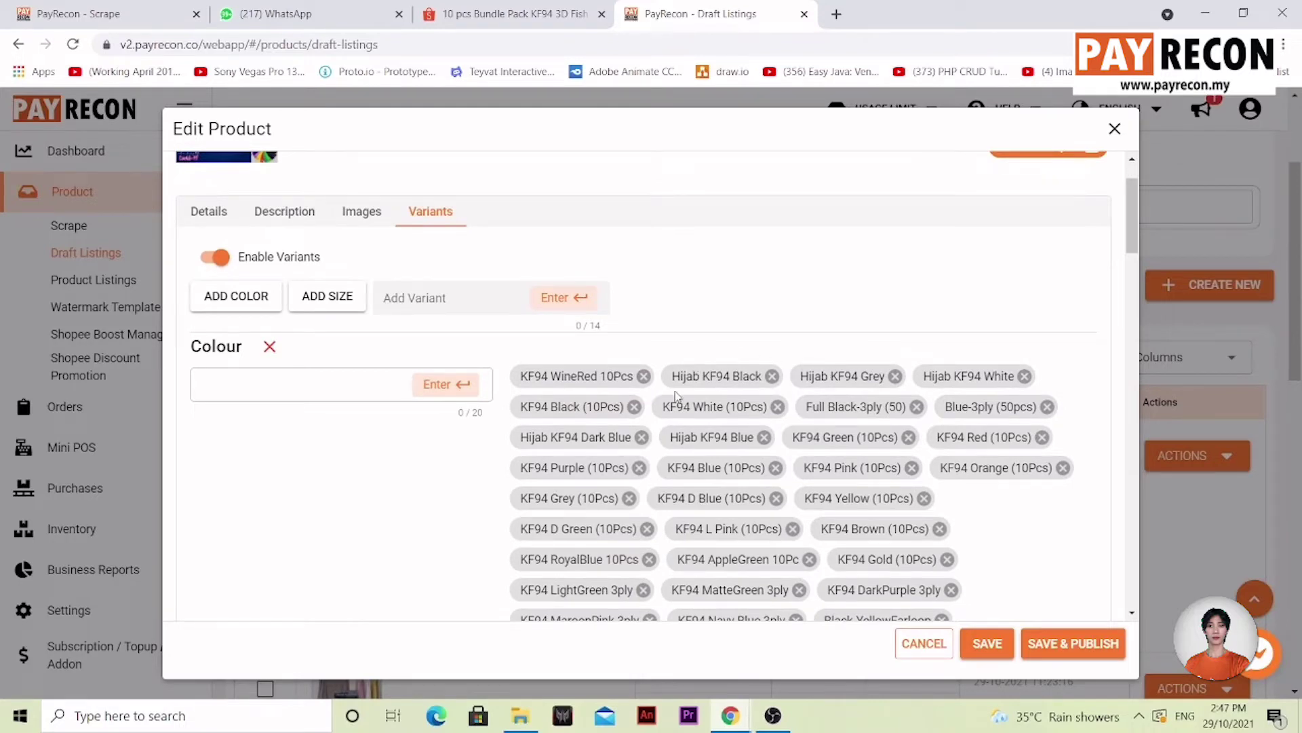
click(285, 378)
scroll(598, 396, down, 6)
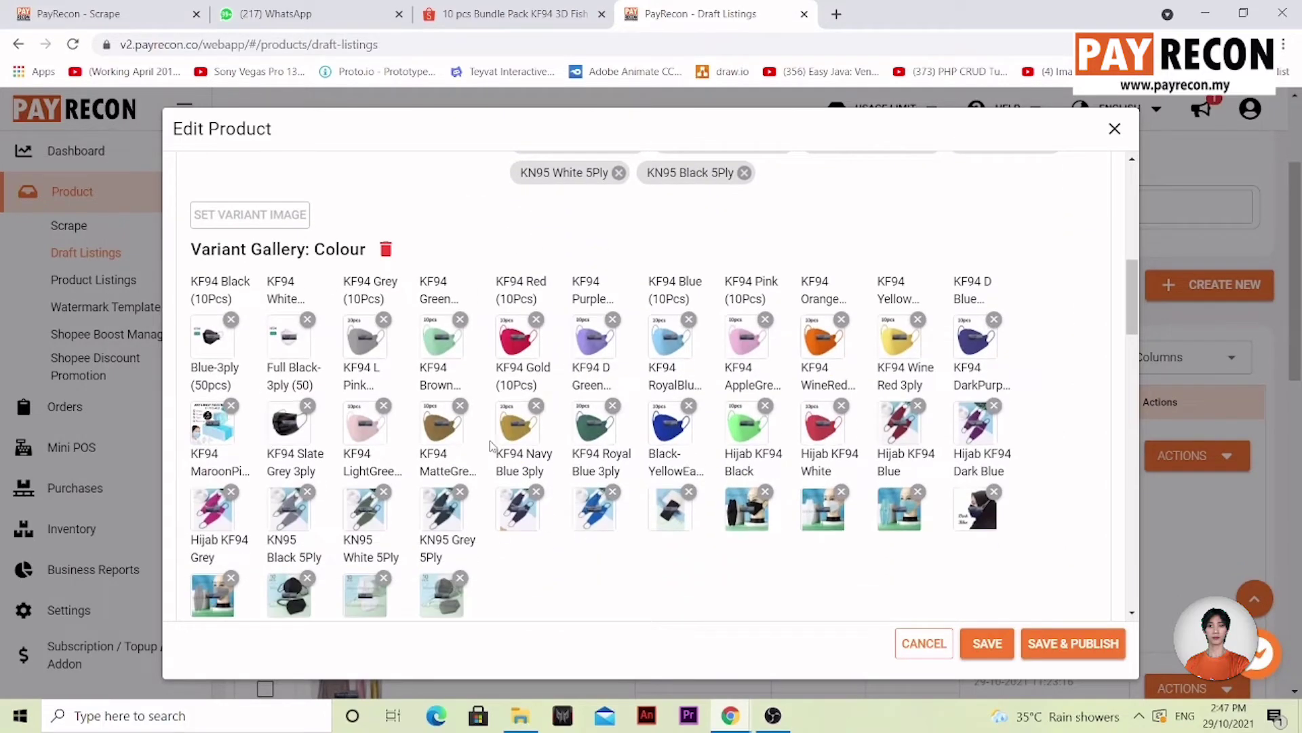
scroll(499, 448, up, 6)
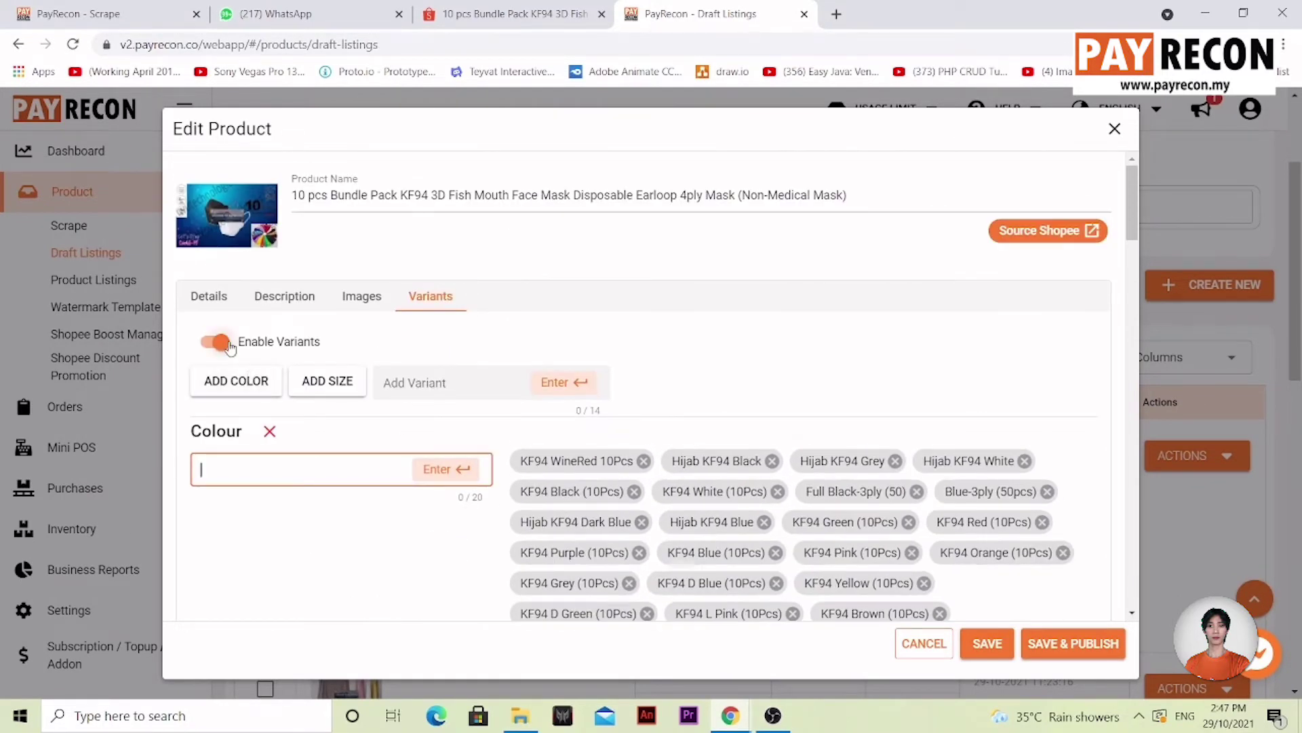
click(229, 345)
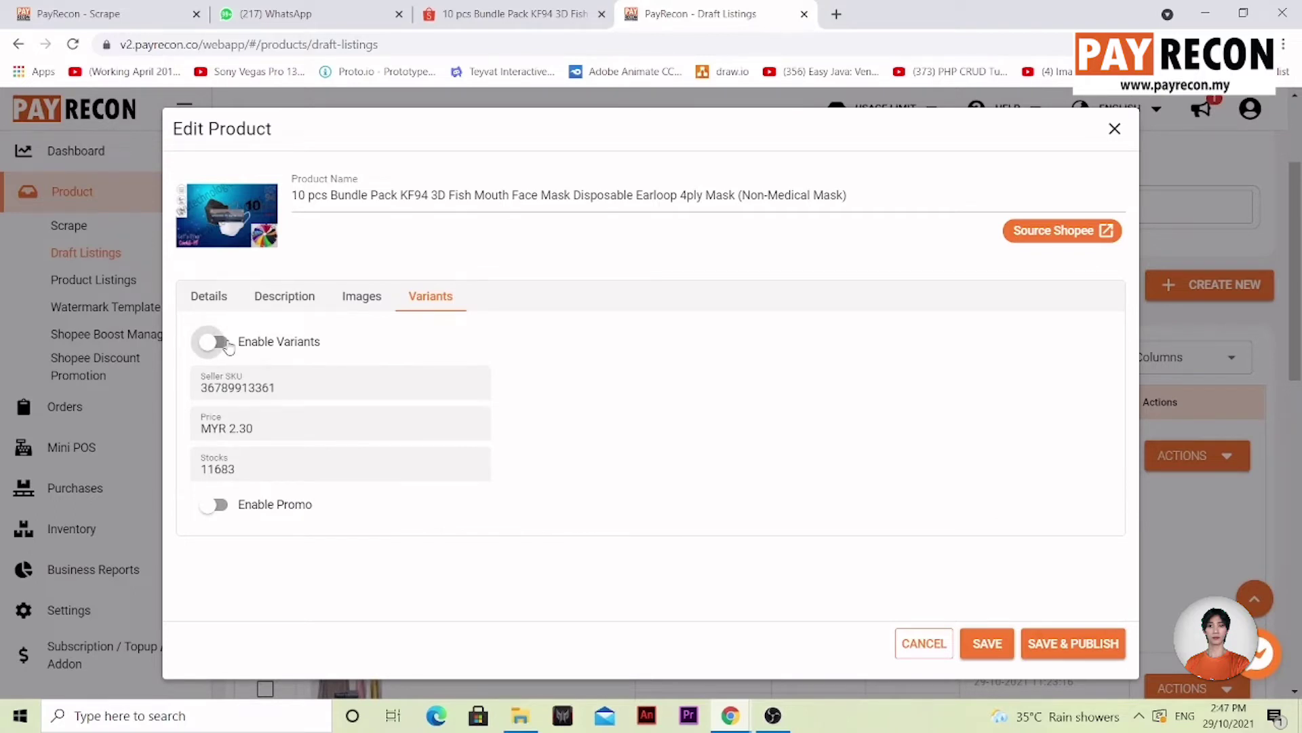
click(228, 345)
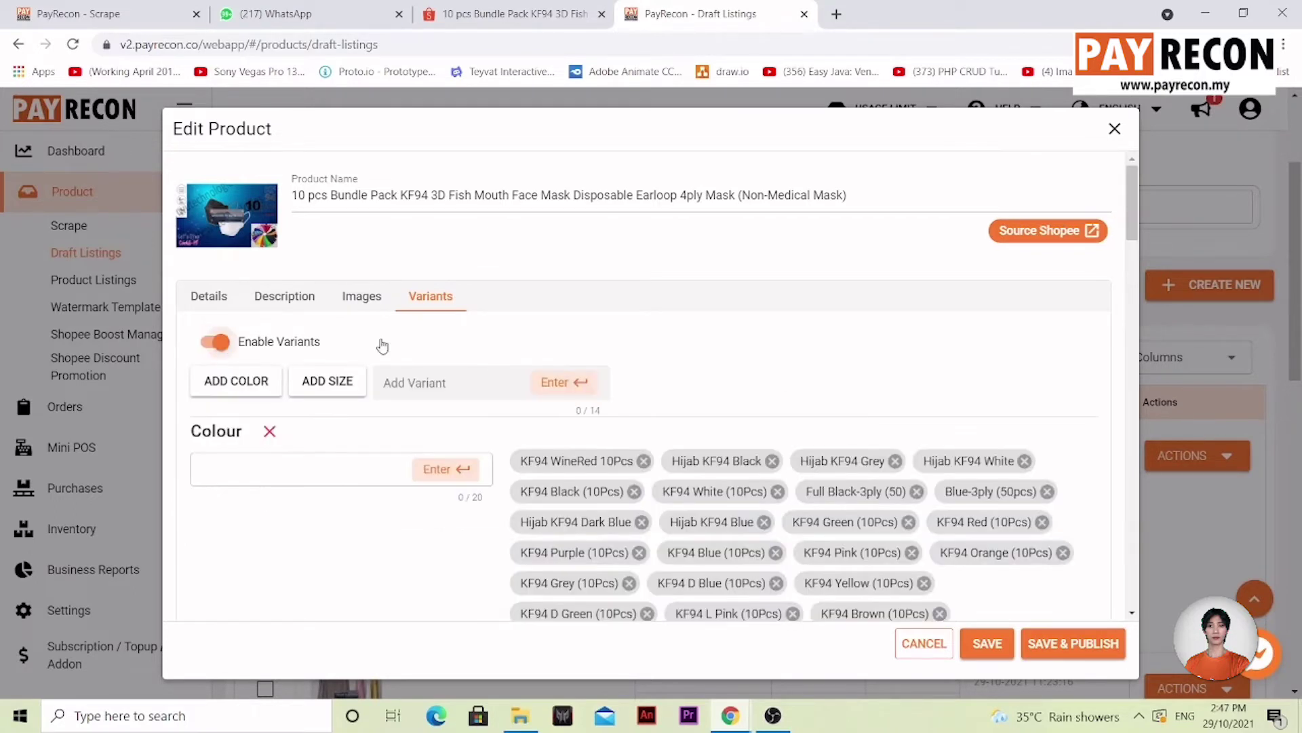
scroll(792, 378, down, 3)
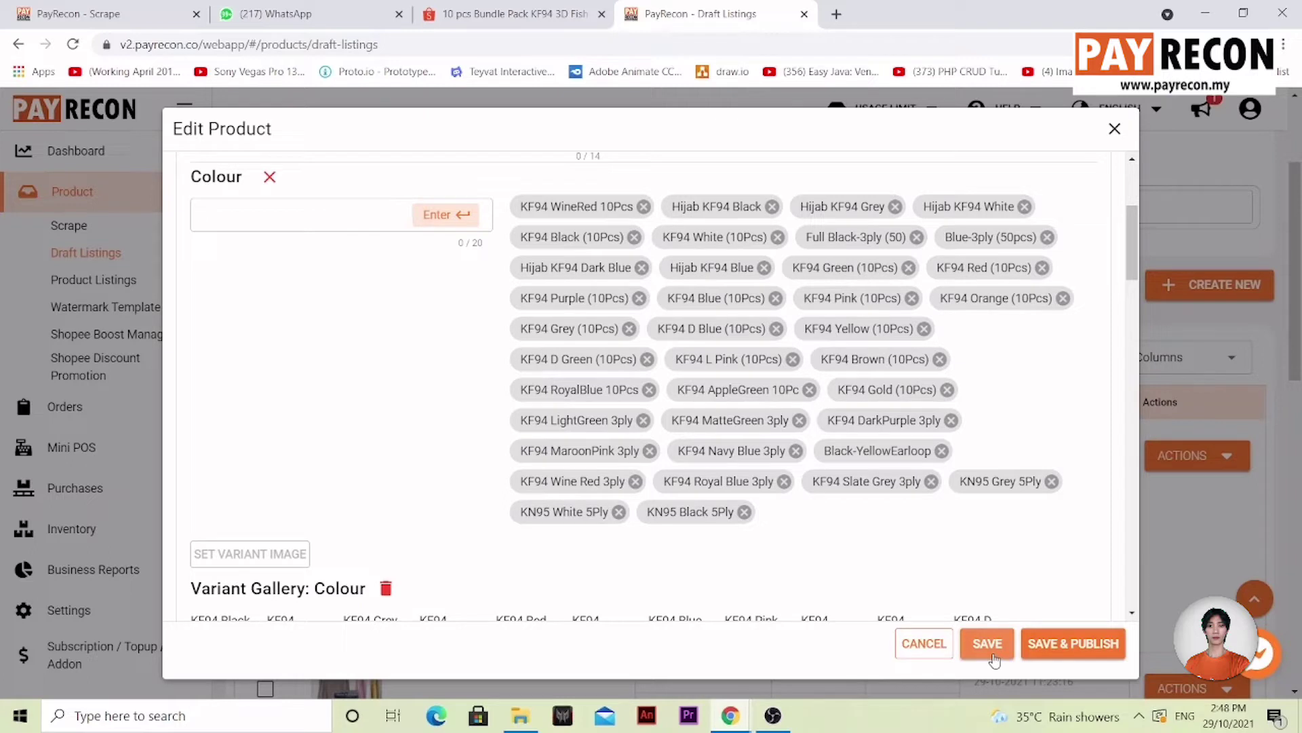
click(1065, 658)
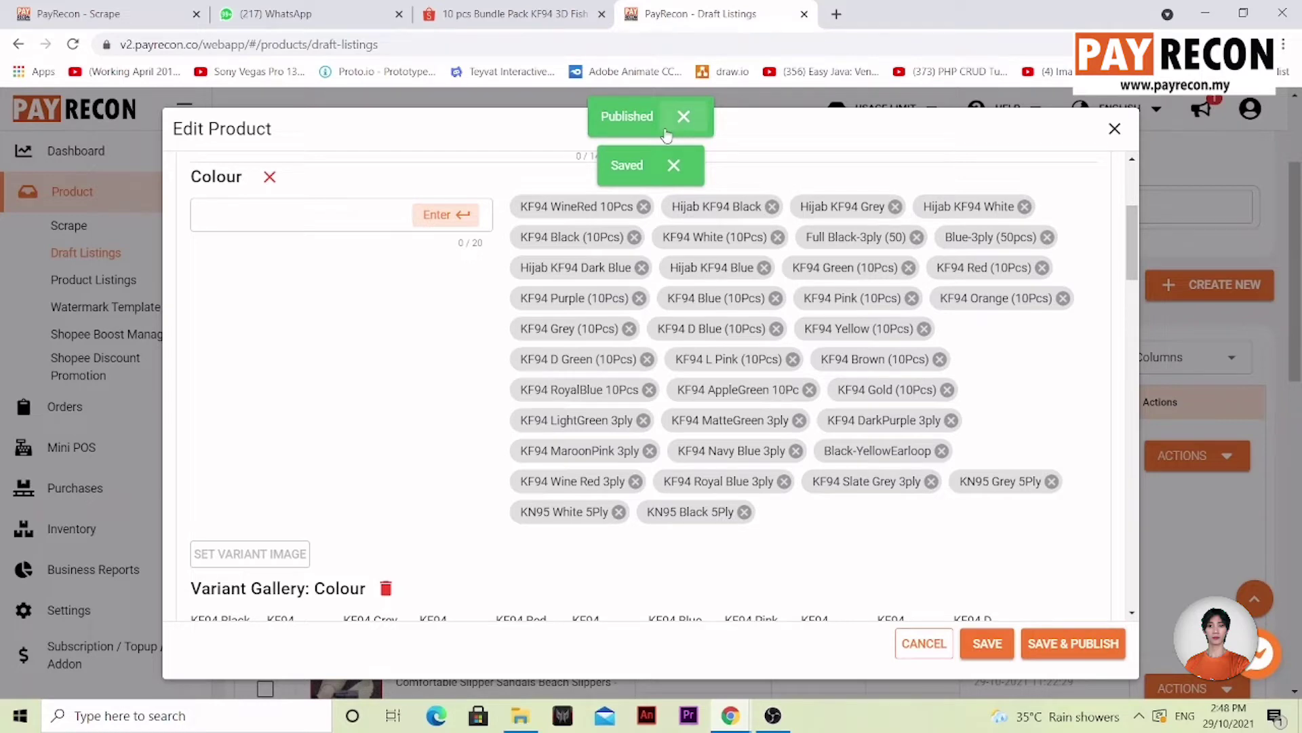
click(1114, 129)
Unlist the KF94 mask in Product Listings, then list it again so it shows Active
click(76, 283)
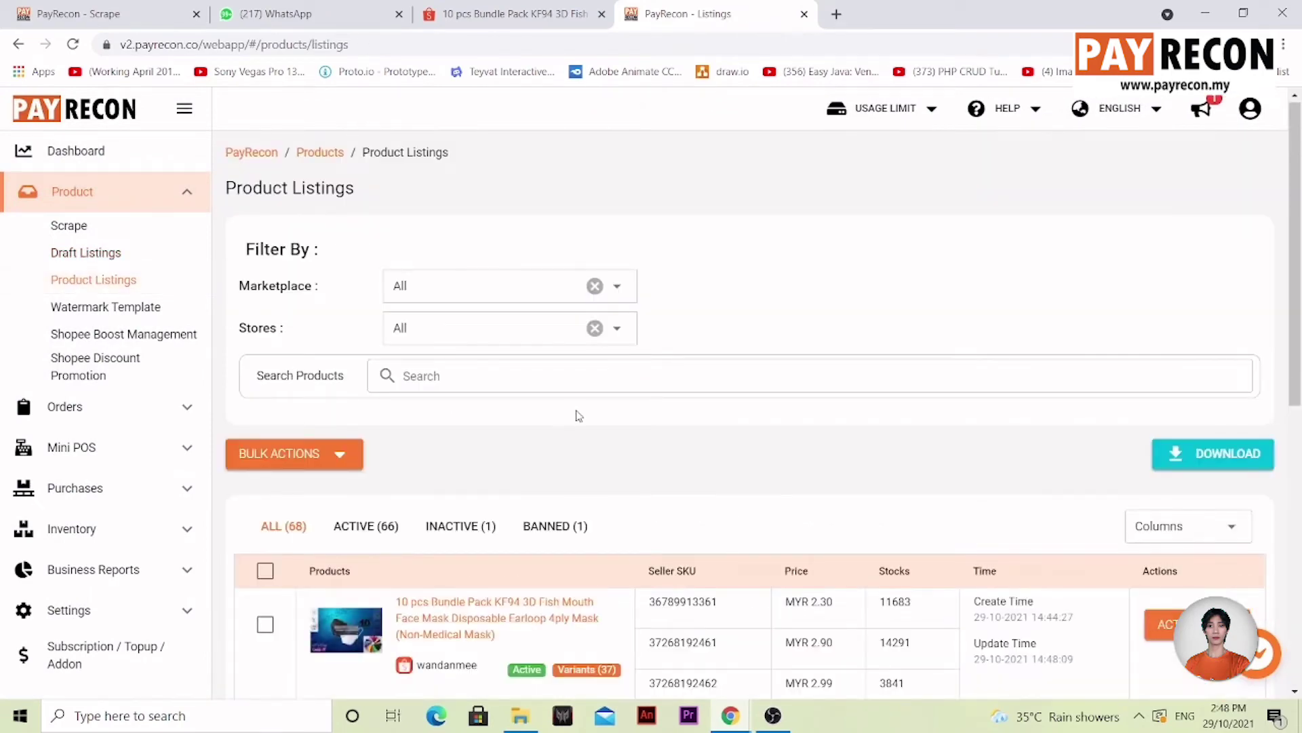
scroll(576, 416, down, 1)
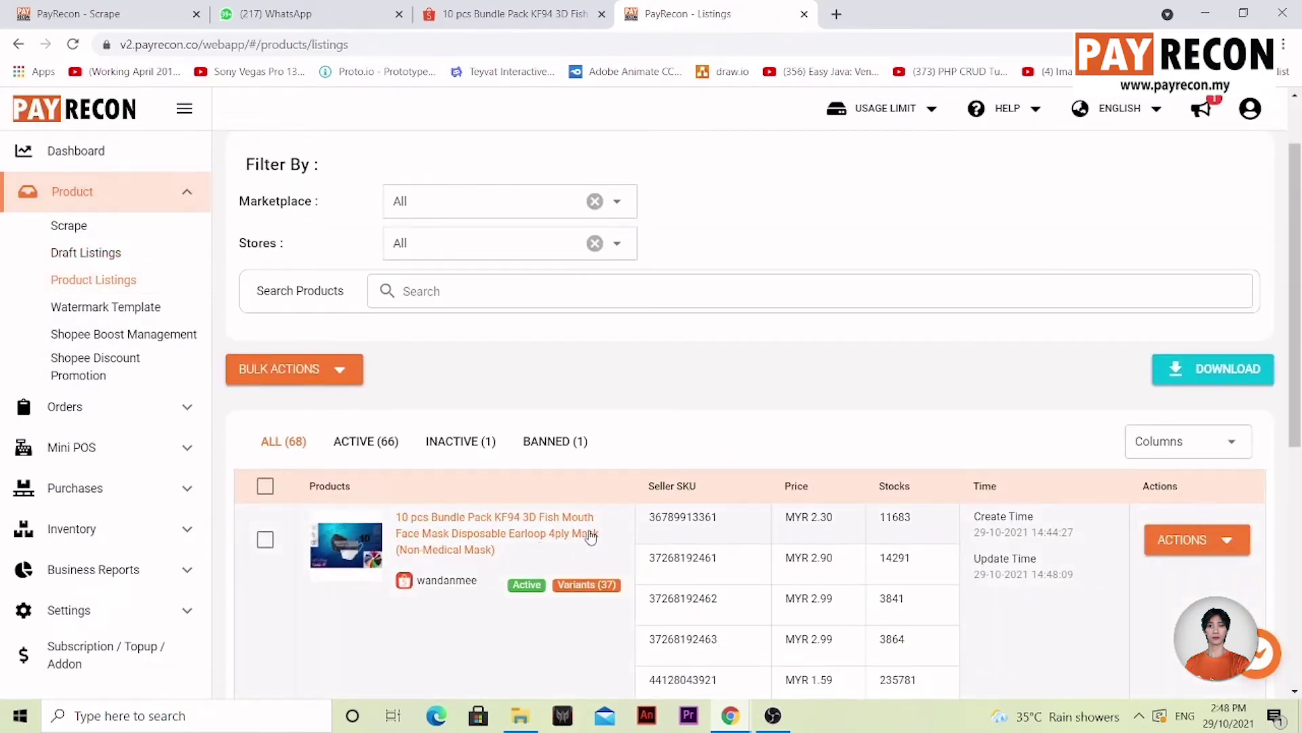
scroll(878, 442, down, 1)
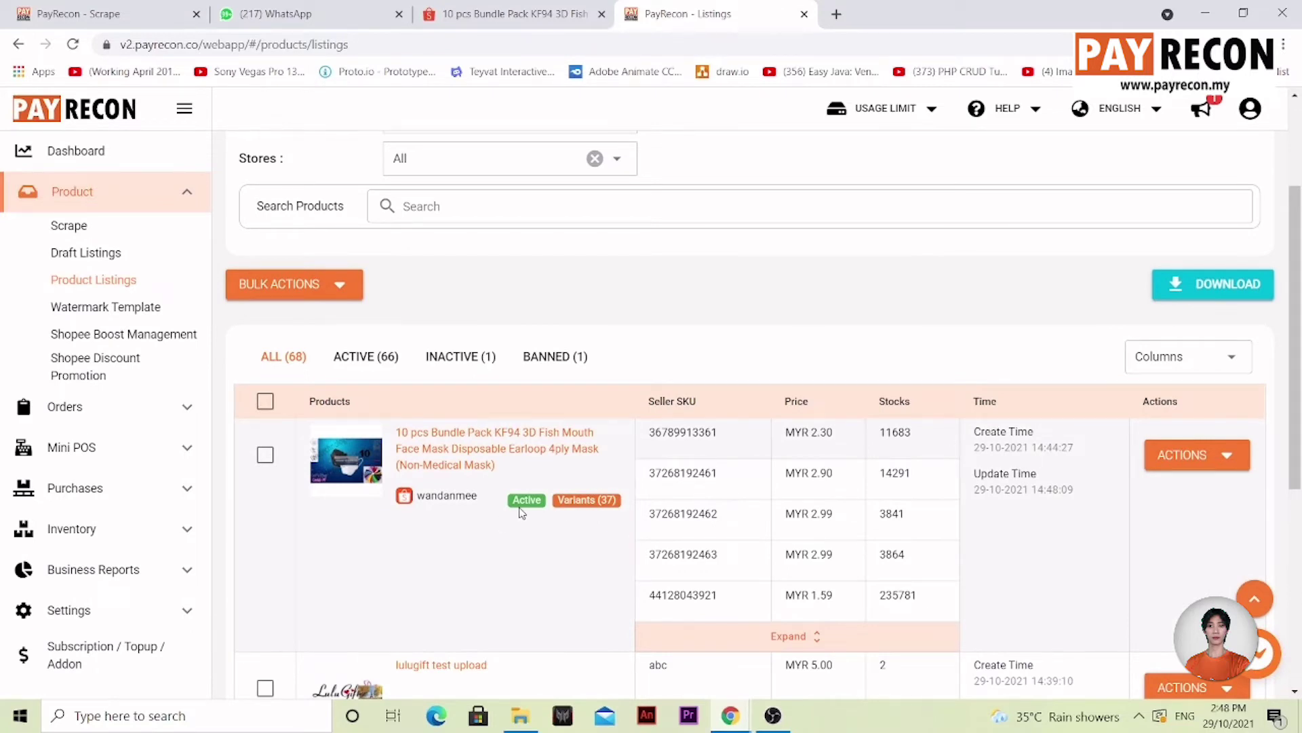
click(1194, 455)
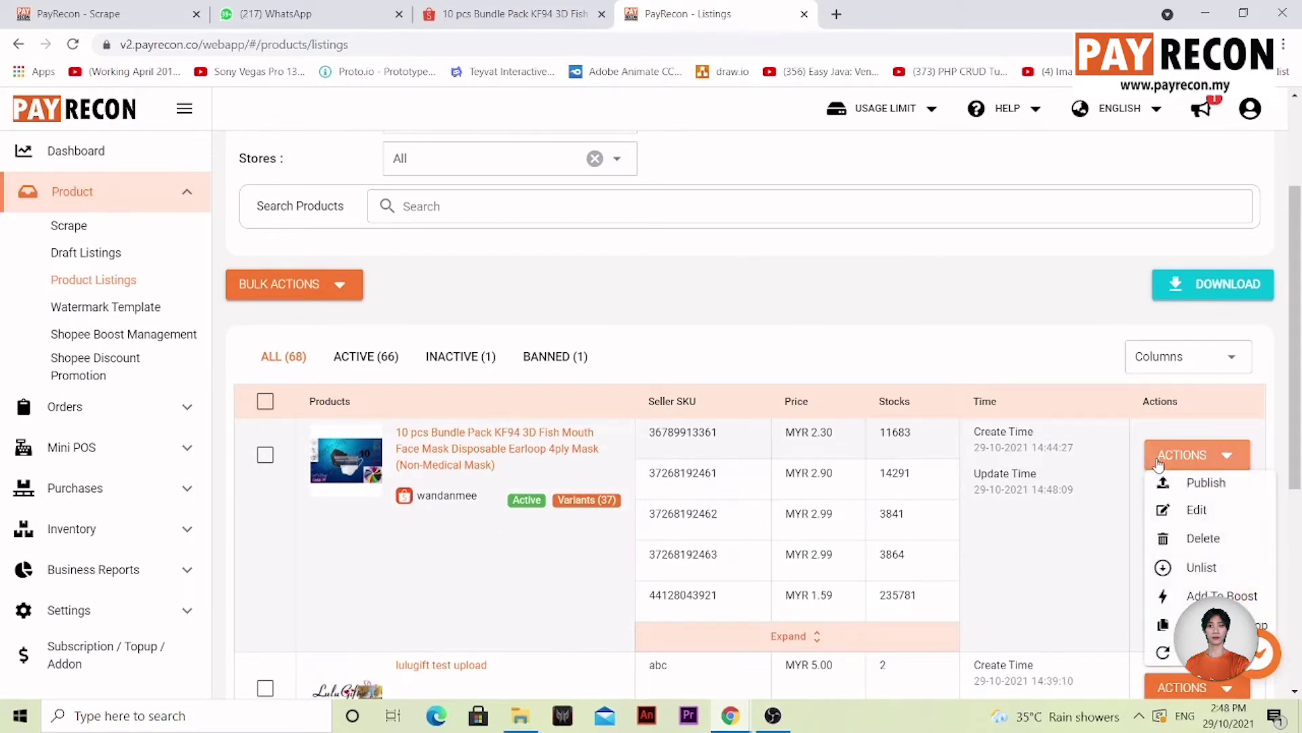
click(1201, 567)
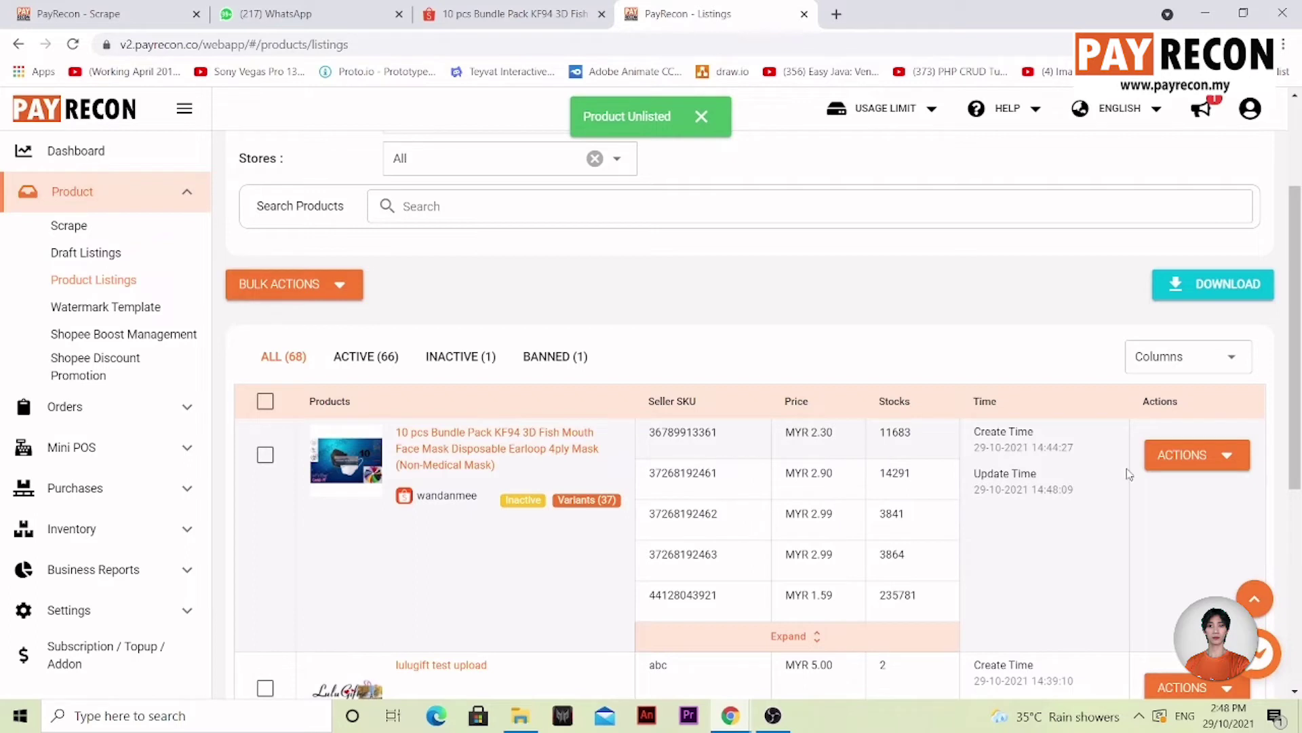
click(1194, 456)
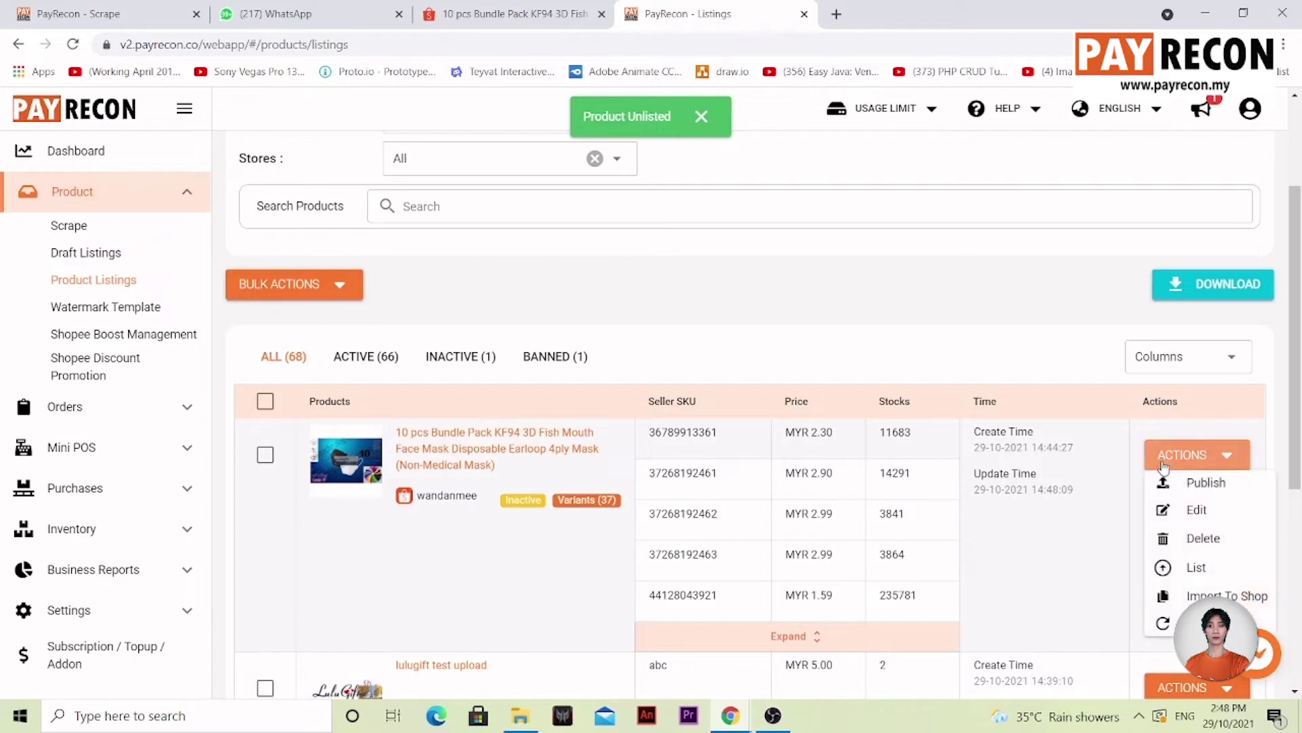
click(1227, 569)
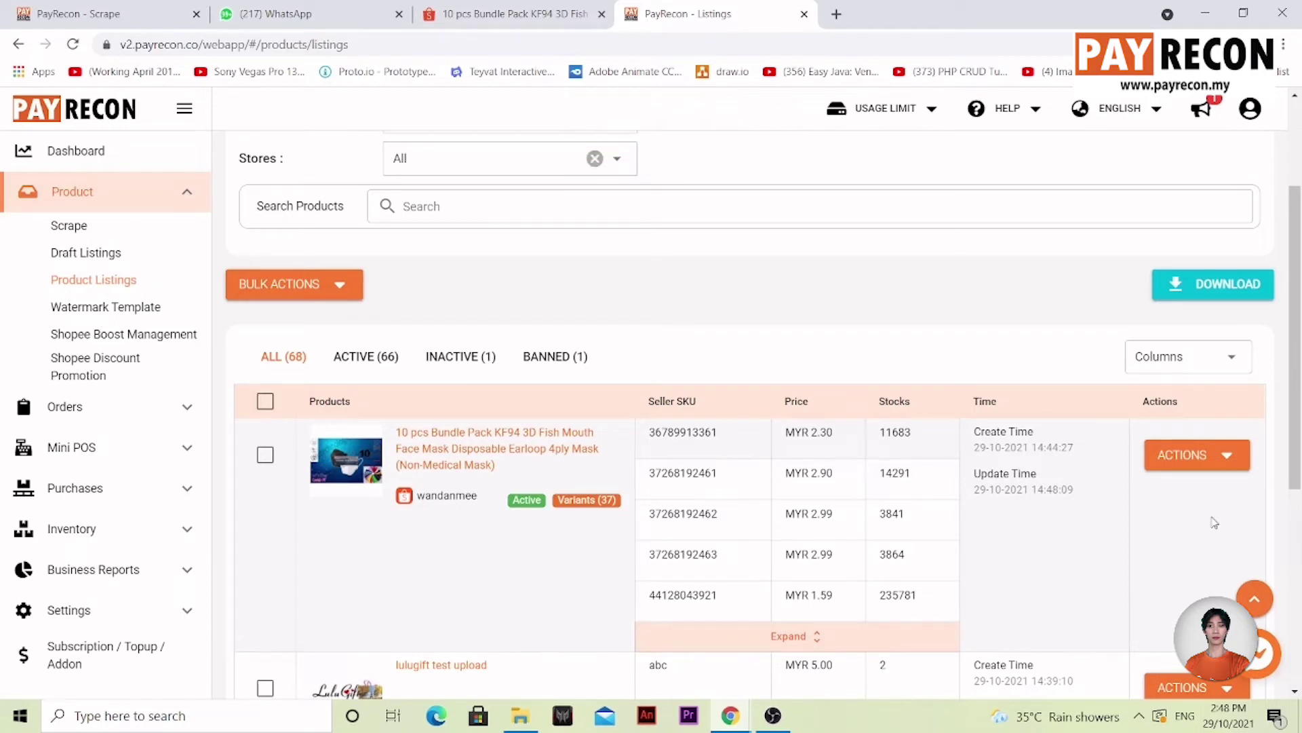
click(1214, 456)
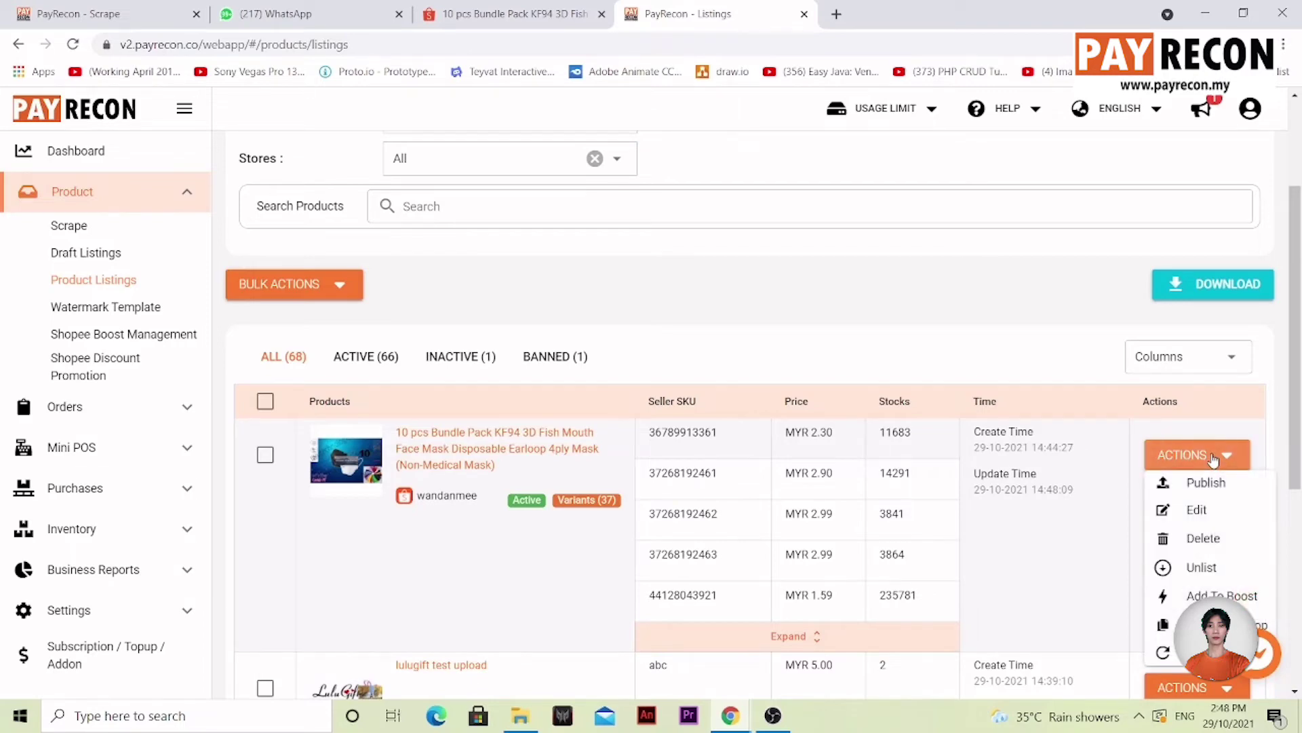
click(1210, 518)
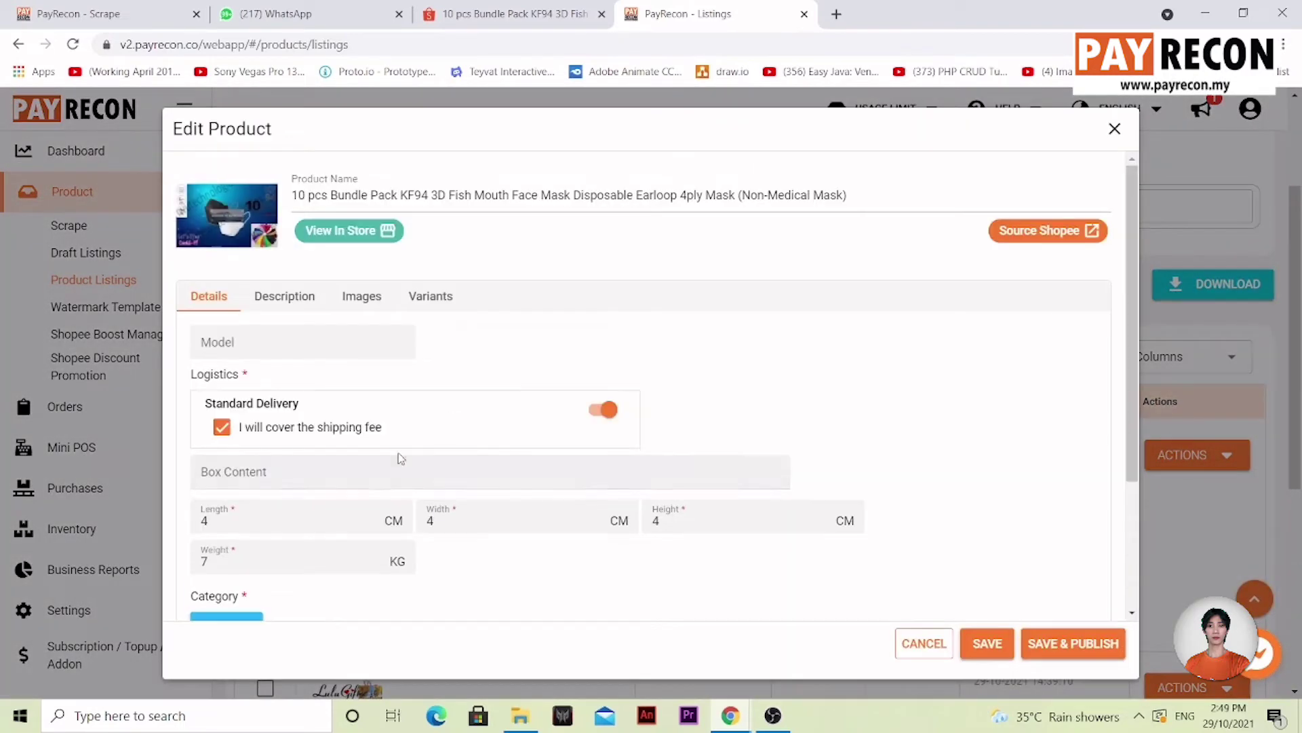
scroll(402, 533, down, 3)
scroll(576, 529, up, 3)
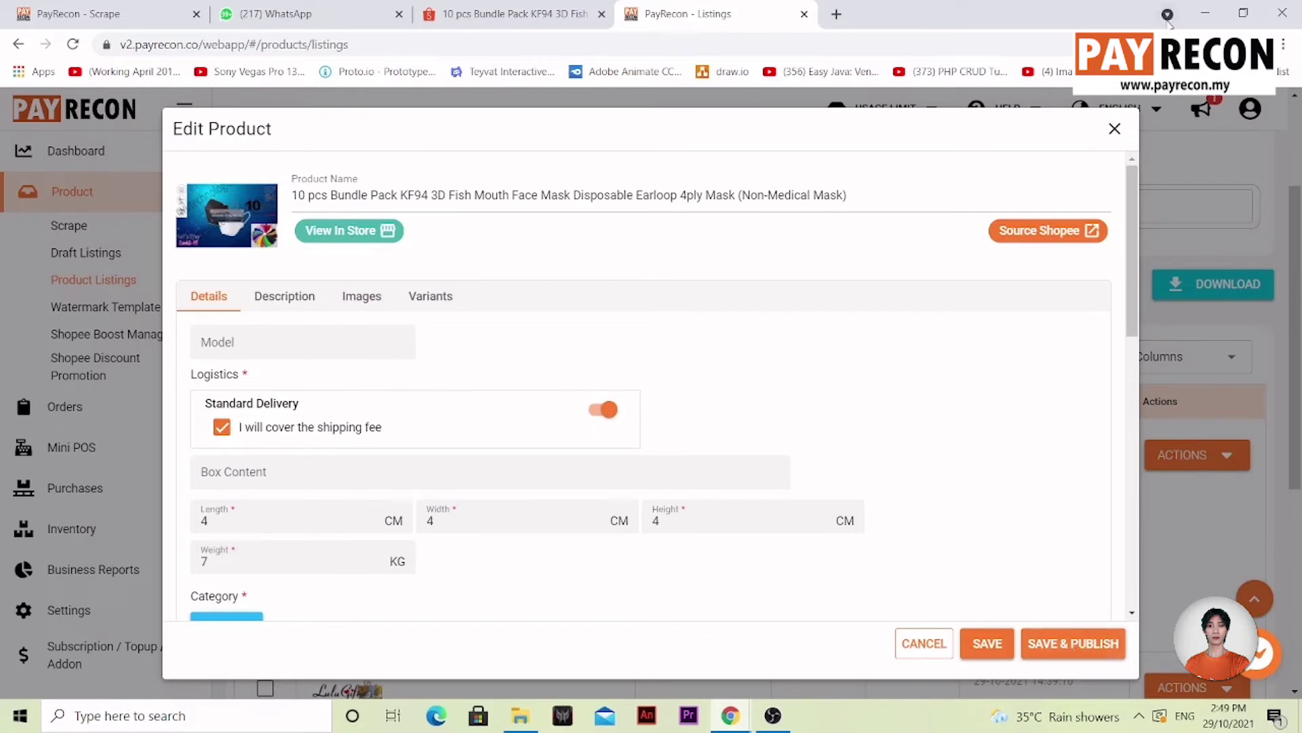
click(1115, 129)
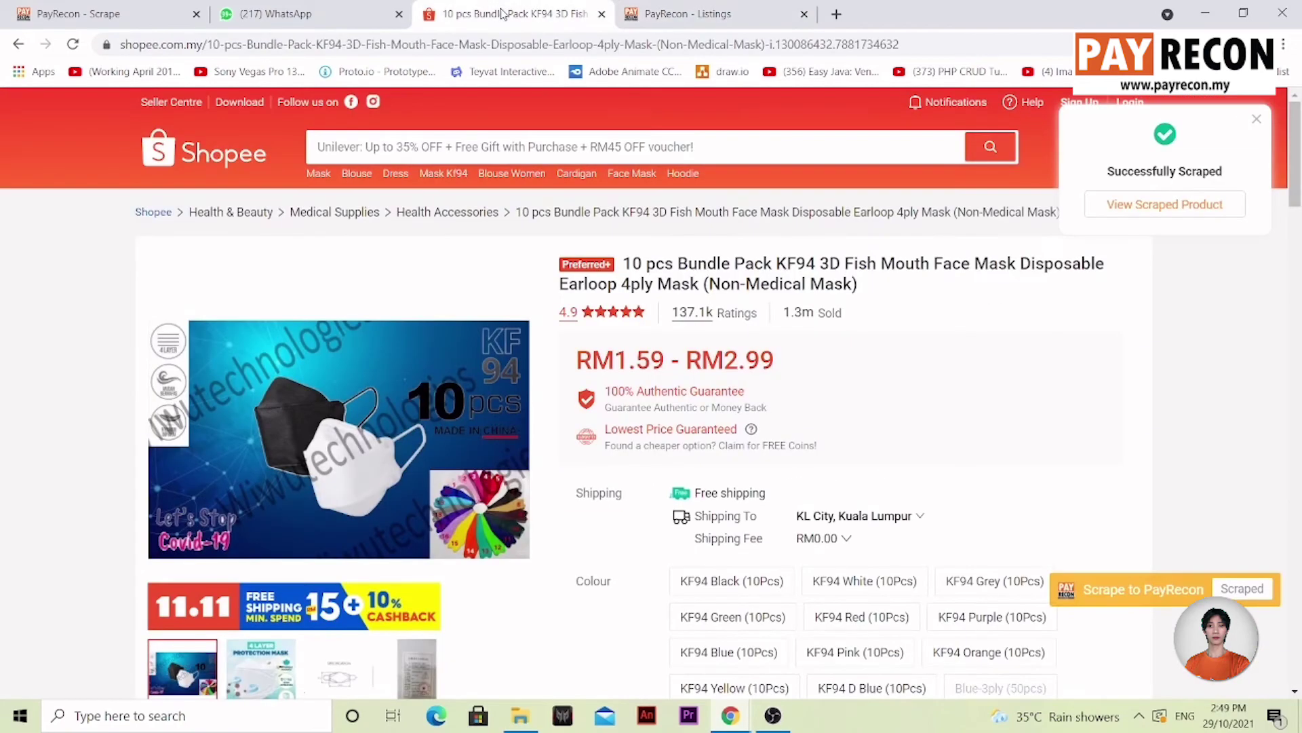
click(506, 14)
click(746, 19)
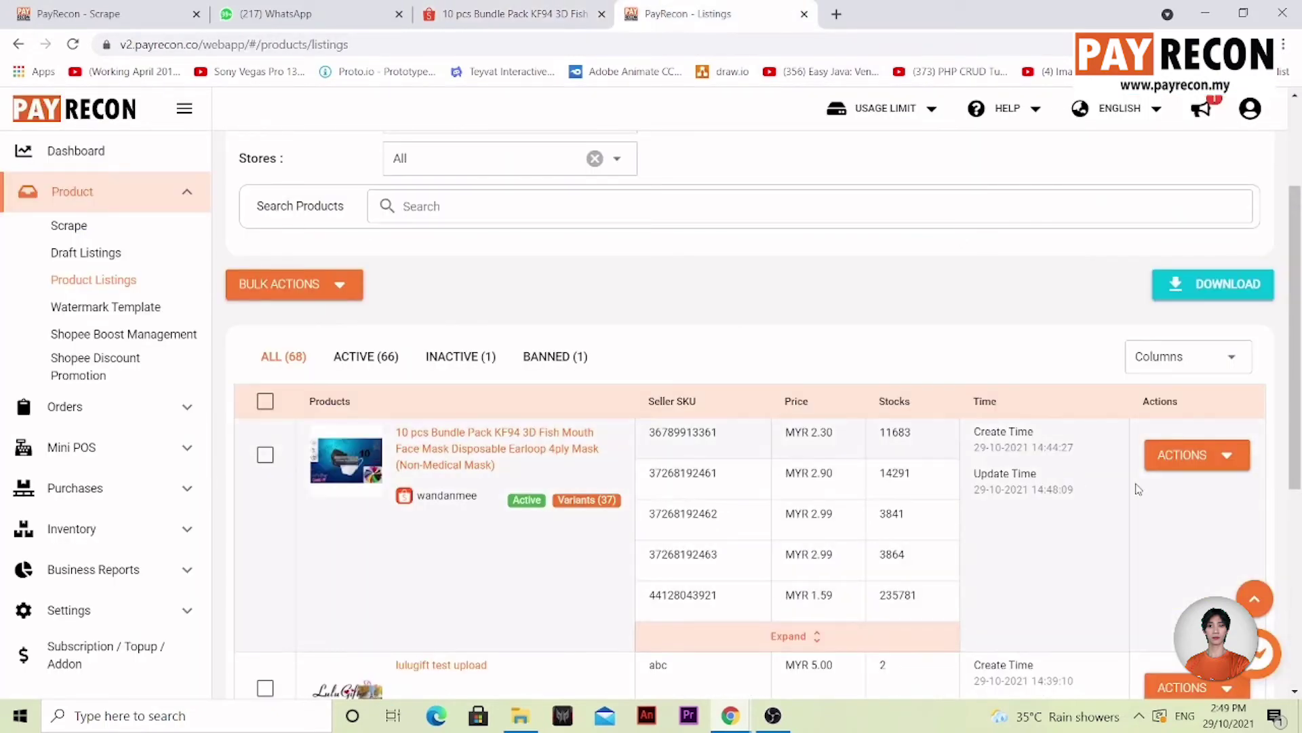
Open the ACTIONS menu on the KF94 mask listing's product row
click(1184, 461)
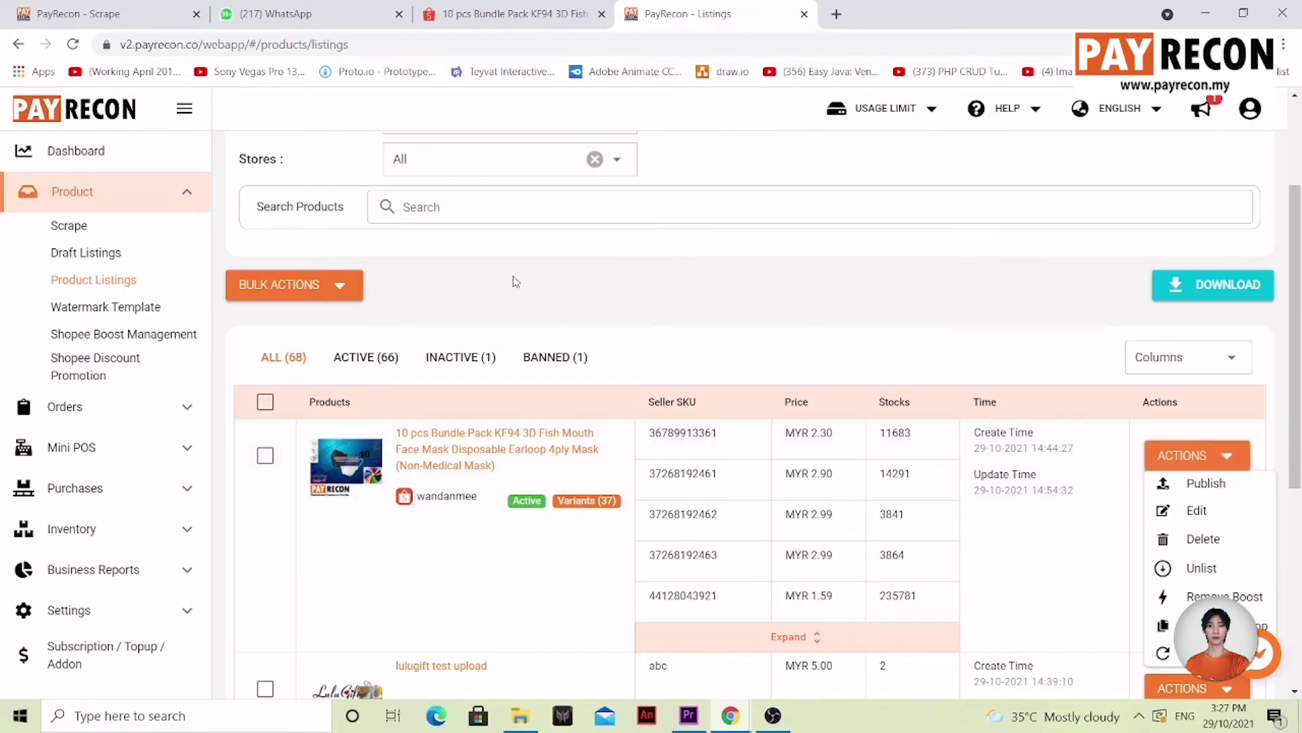
Filter scraped products to 1688 and open the Chinese-named watch's ACTIONS menu
click(106, 231)
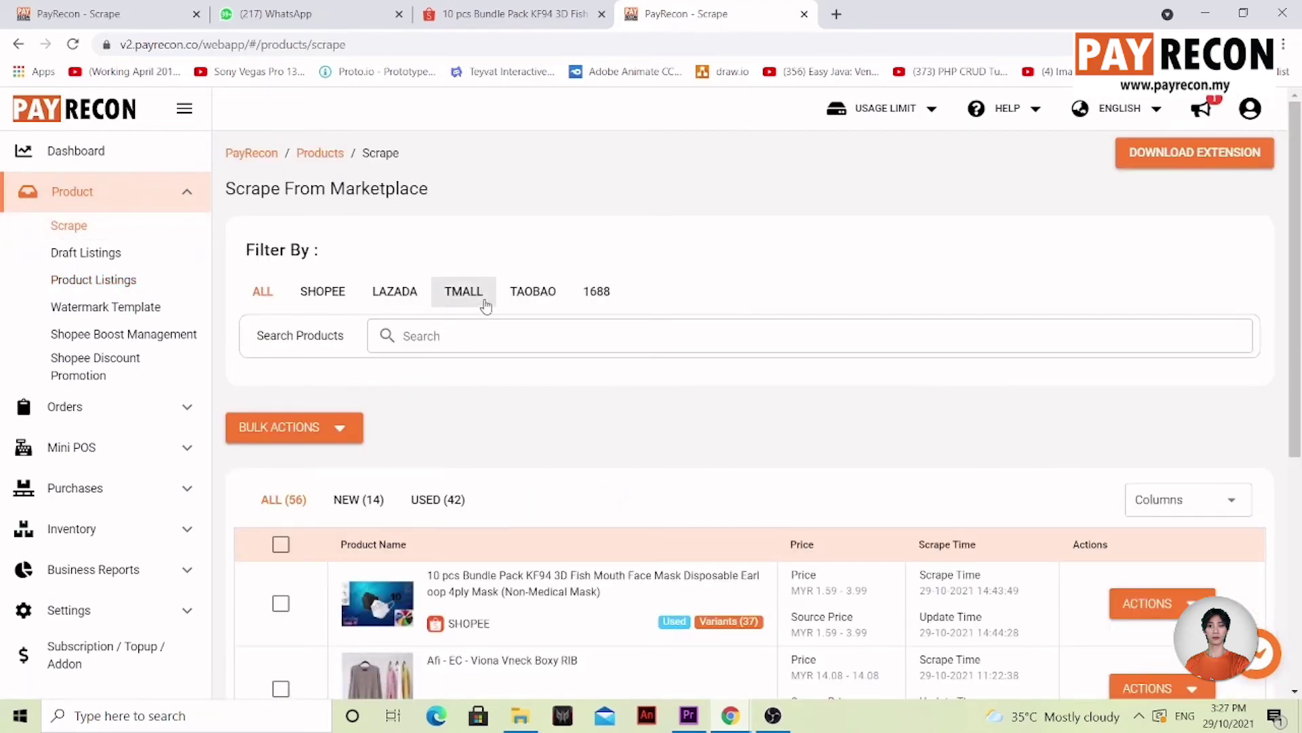
click(618, 305)
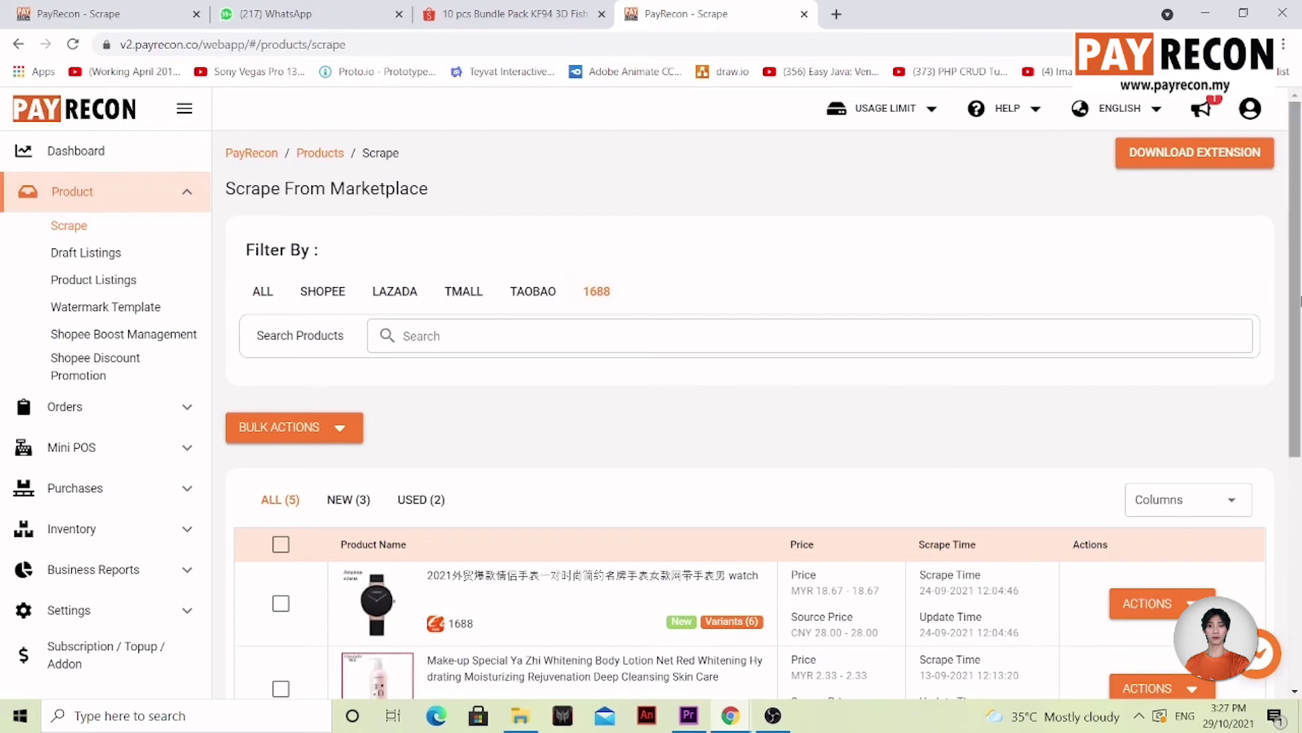
drag(1297, 297, 1297, 361)
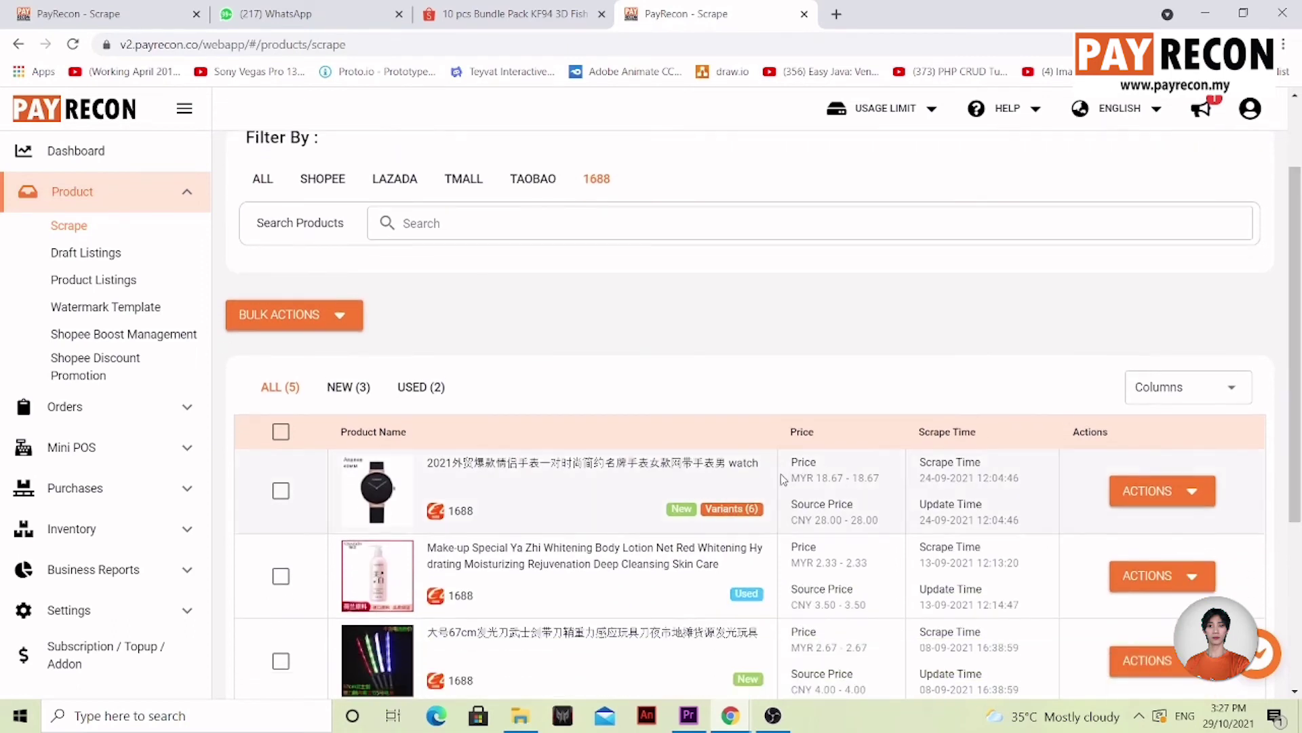
click(1153, 491)
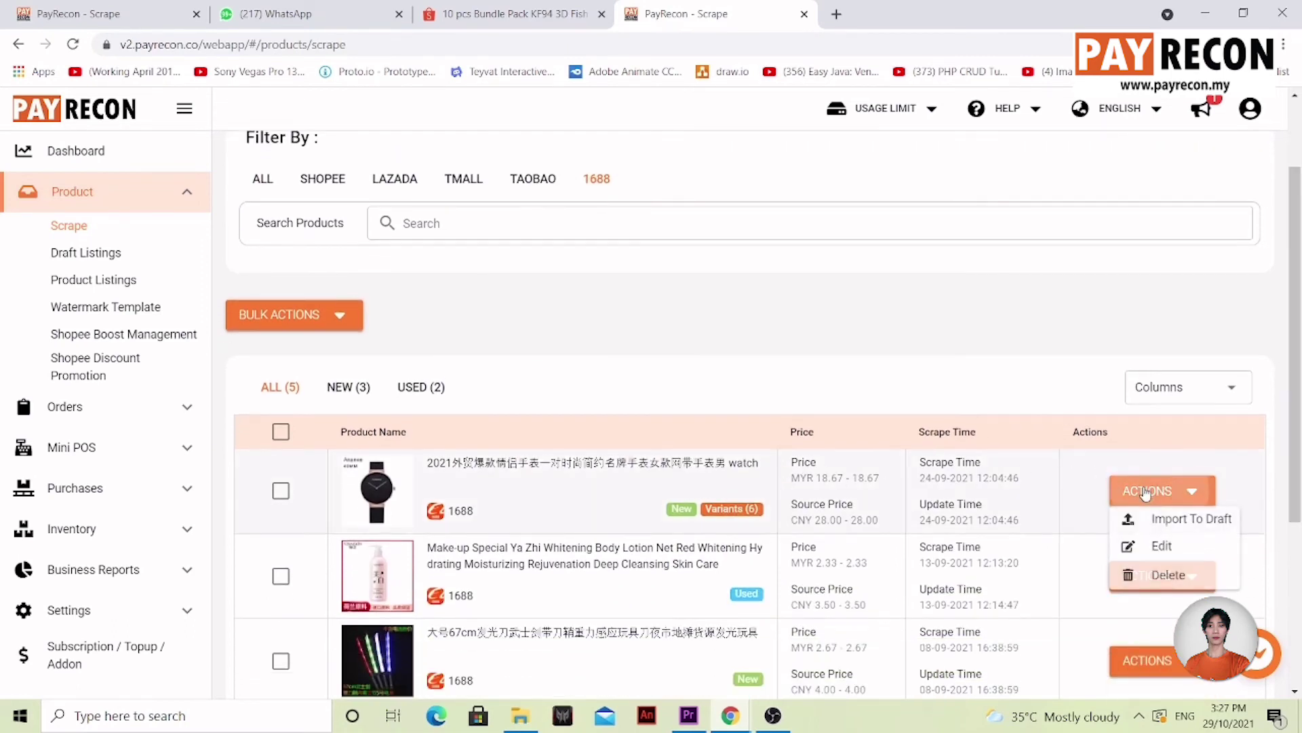
Translate the 1688 watch's name and description from Chinese to English and save it
click(1189, 547)
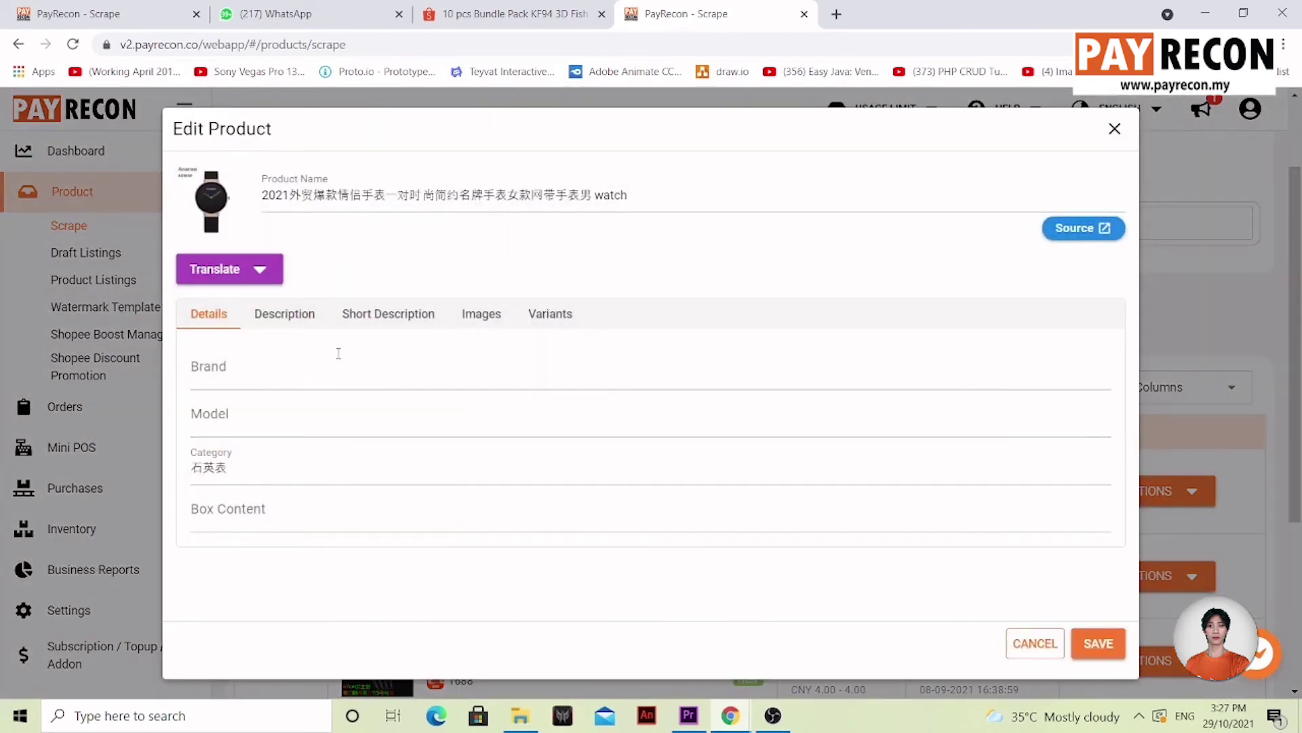
click(285, 316)
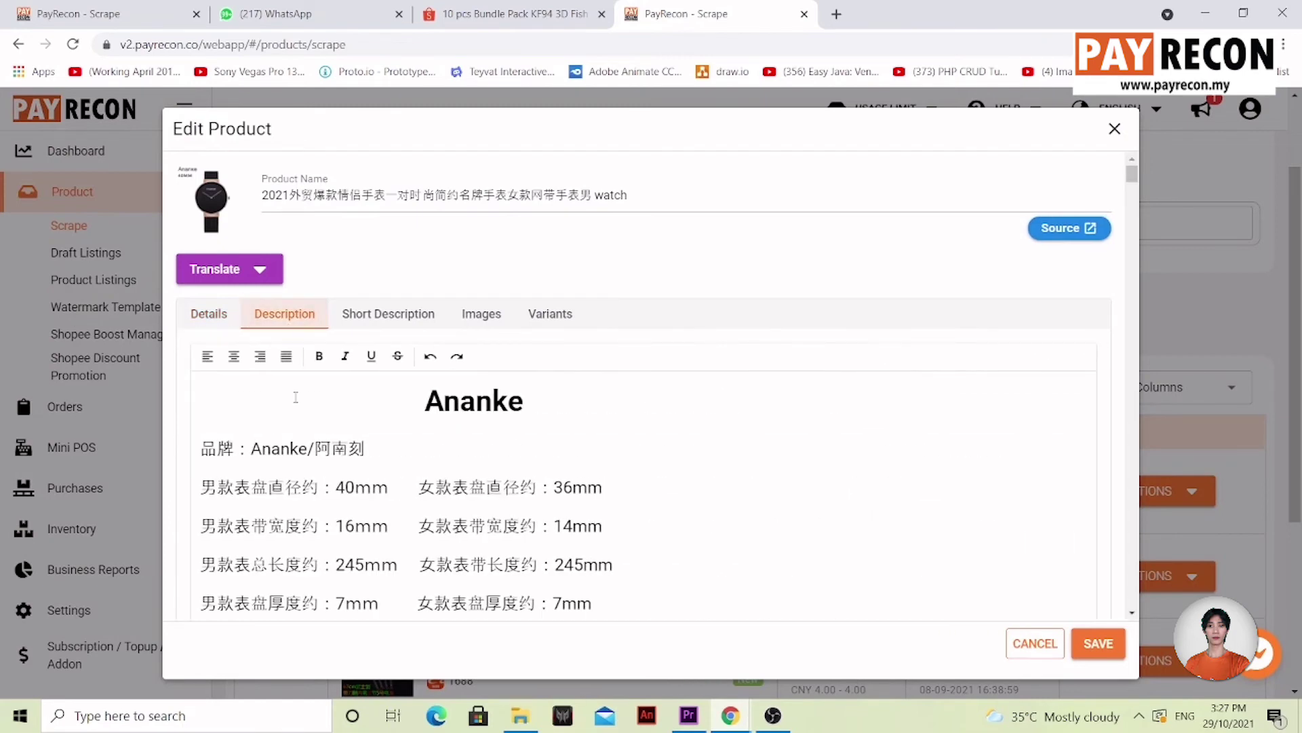
click(266, 278)
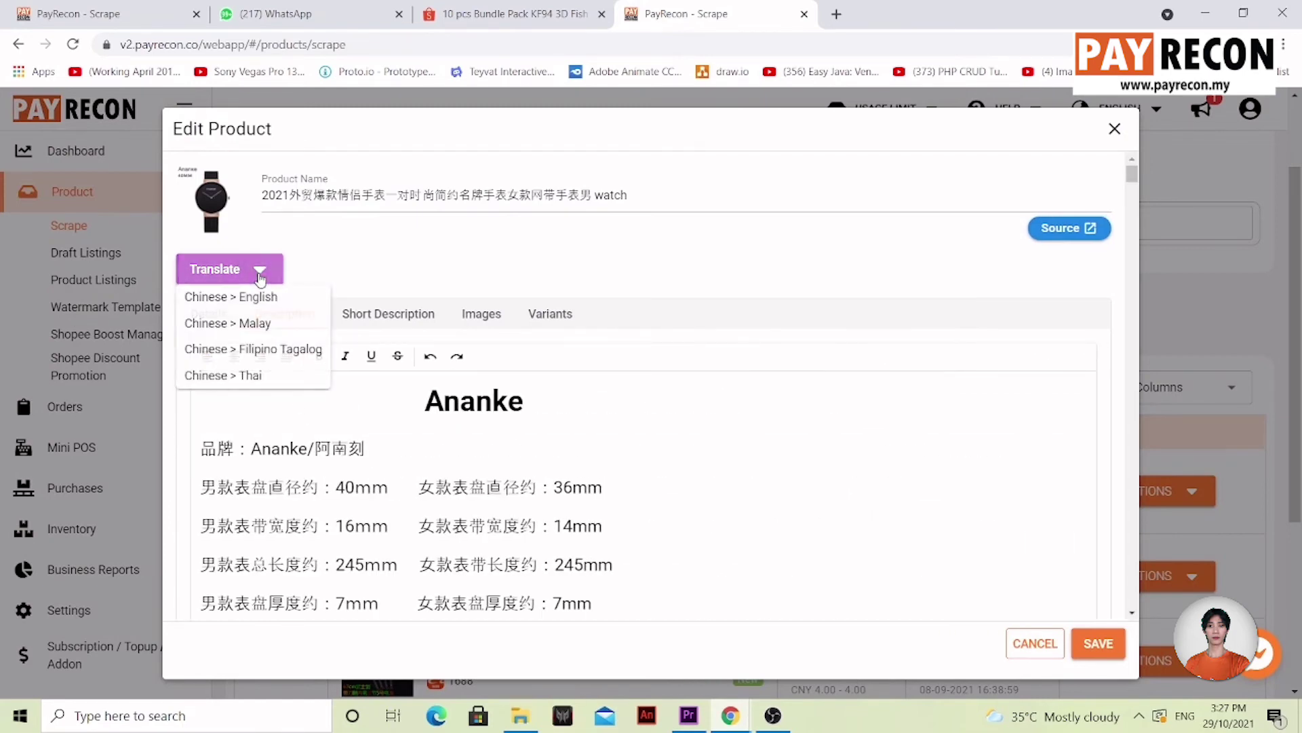
click(285, 303)
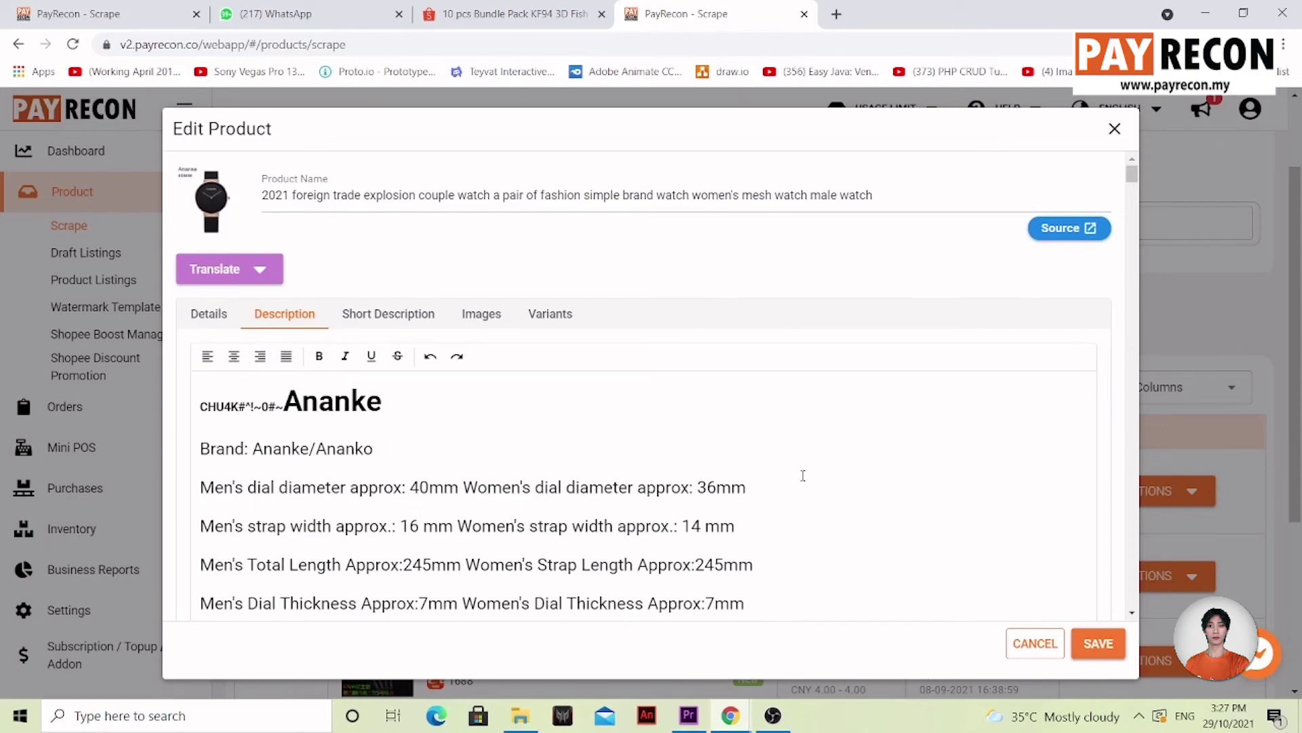
scroll(803, 476, down, 15)
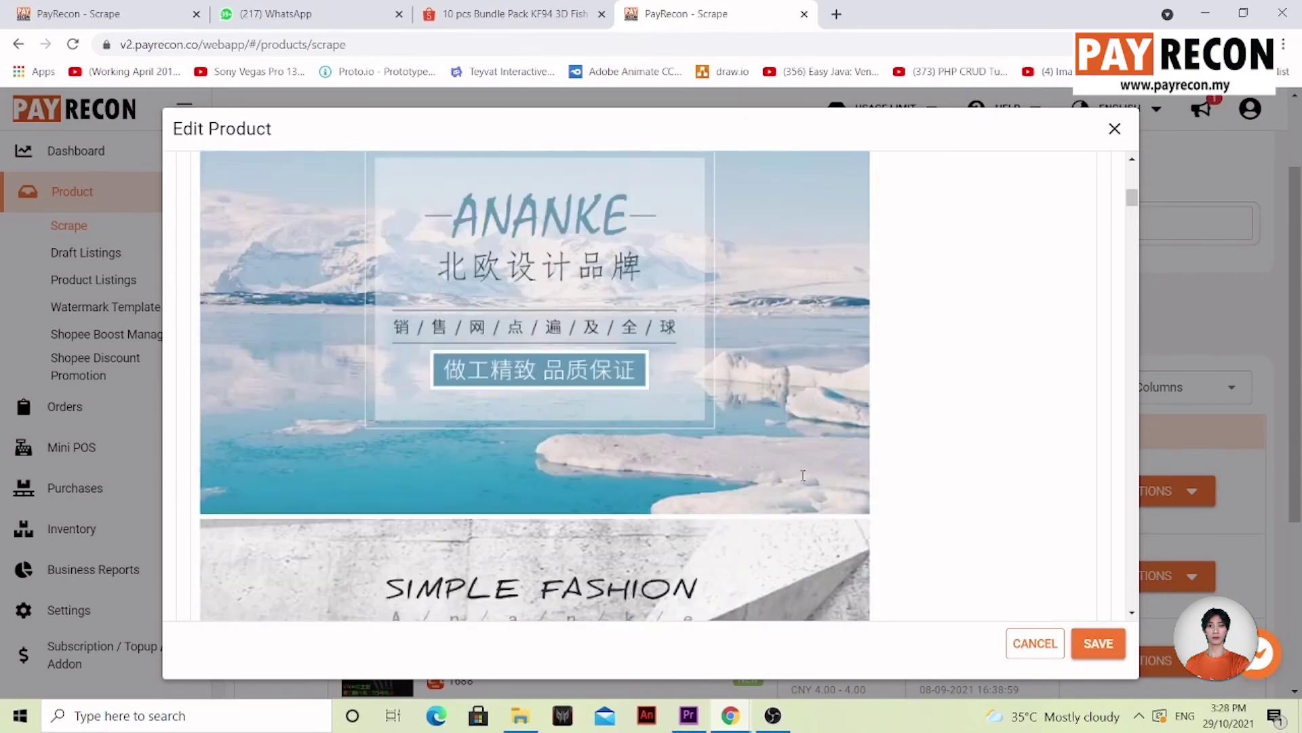
scroll(803, 475, down, 15)
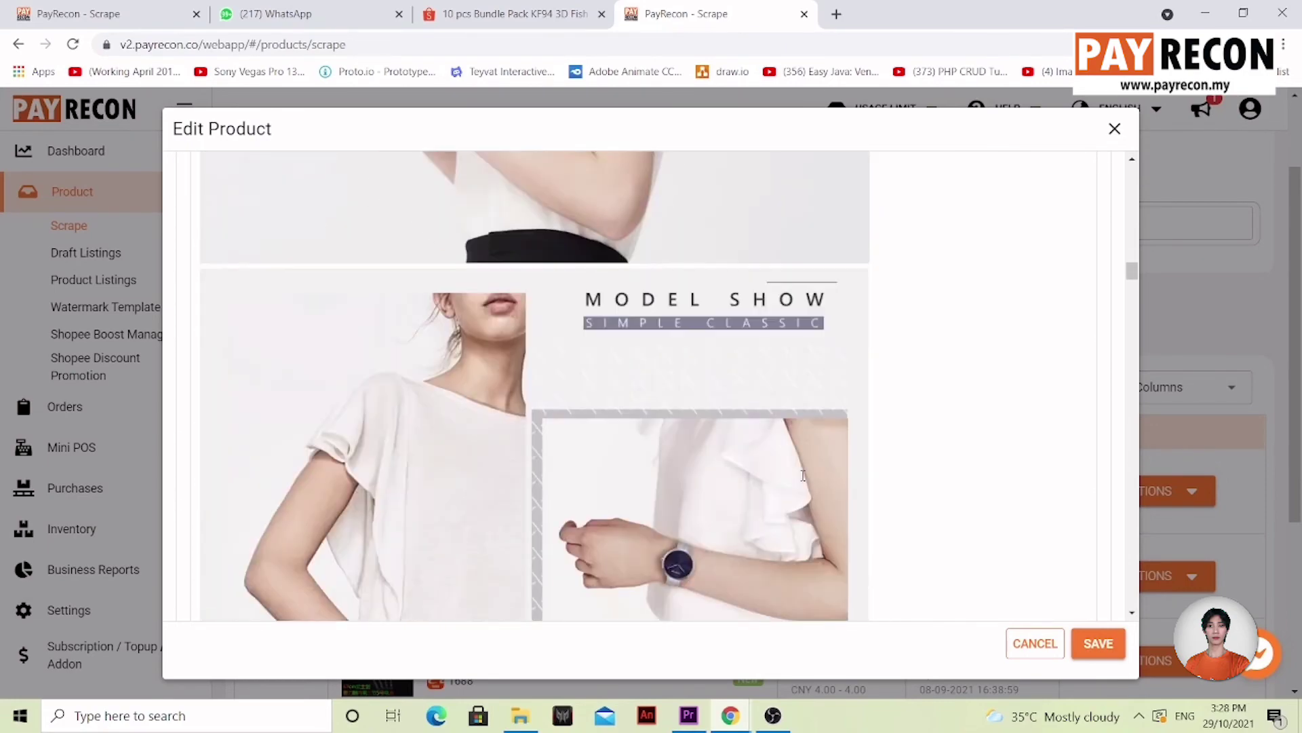
scroll(803, 476, down, 15)
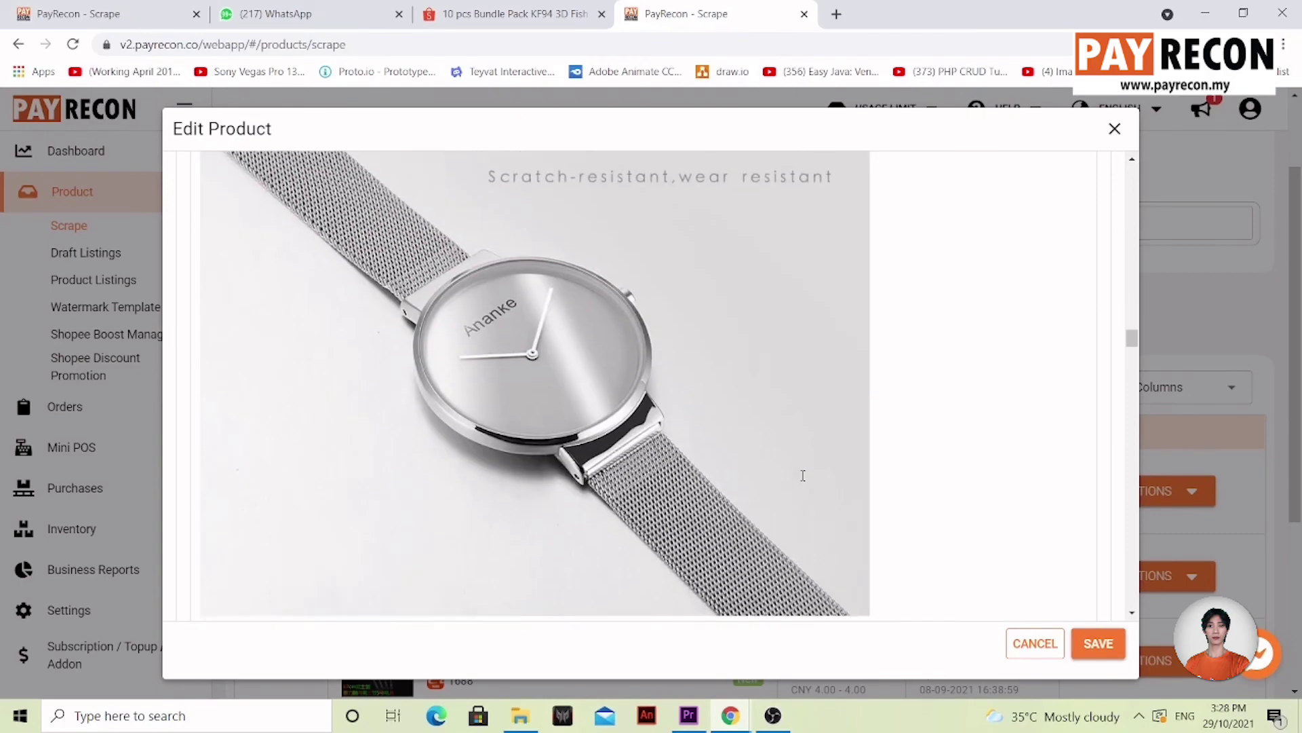
scroll(803, 475, down, 15)
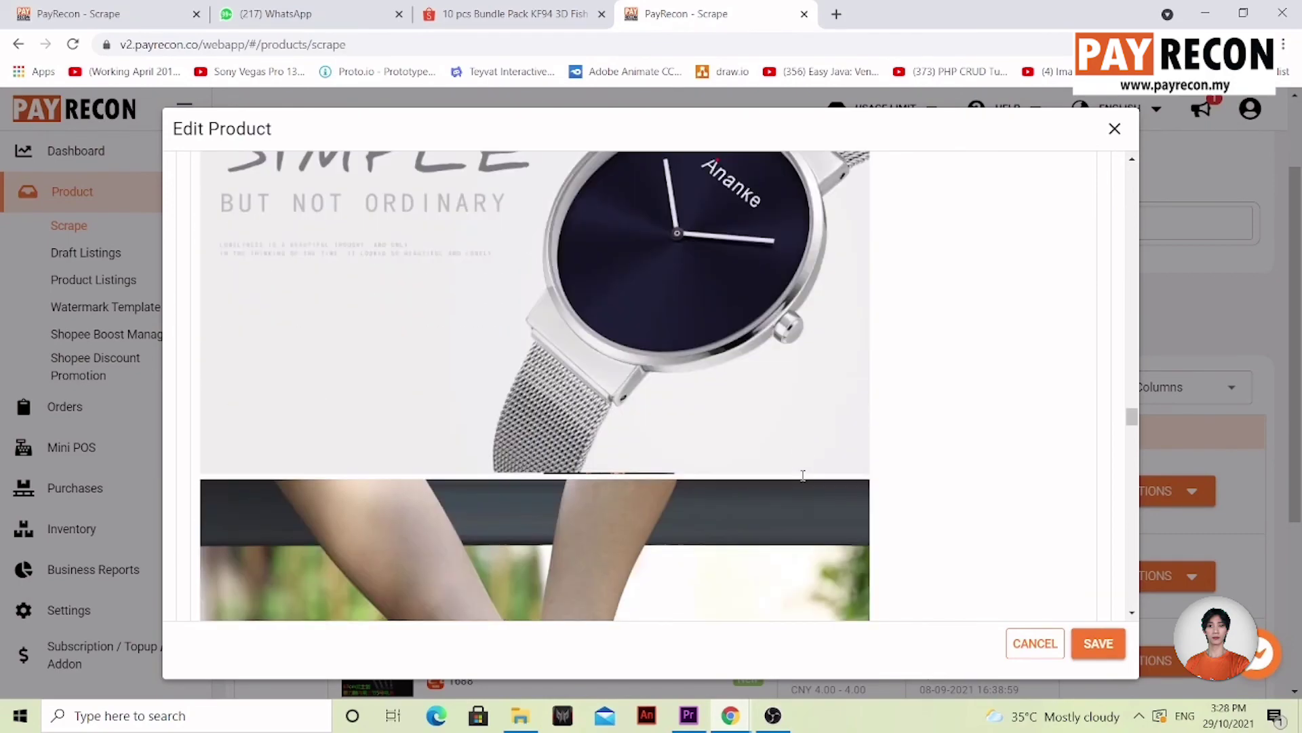
scroll(803, 475, up, 5)
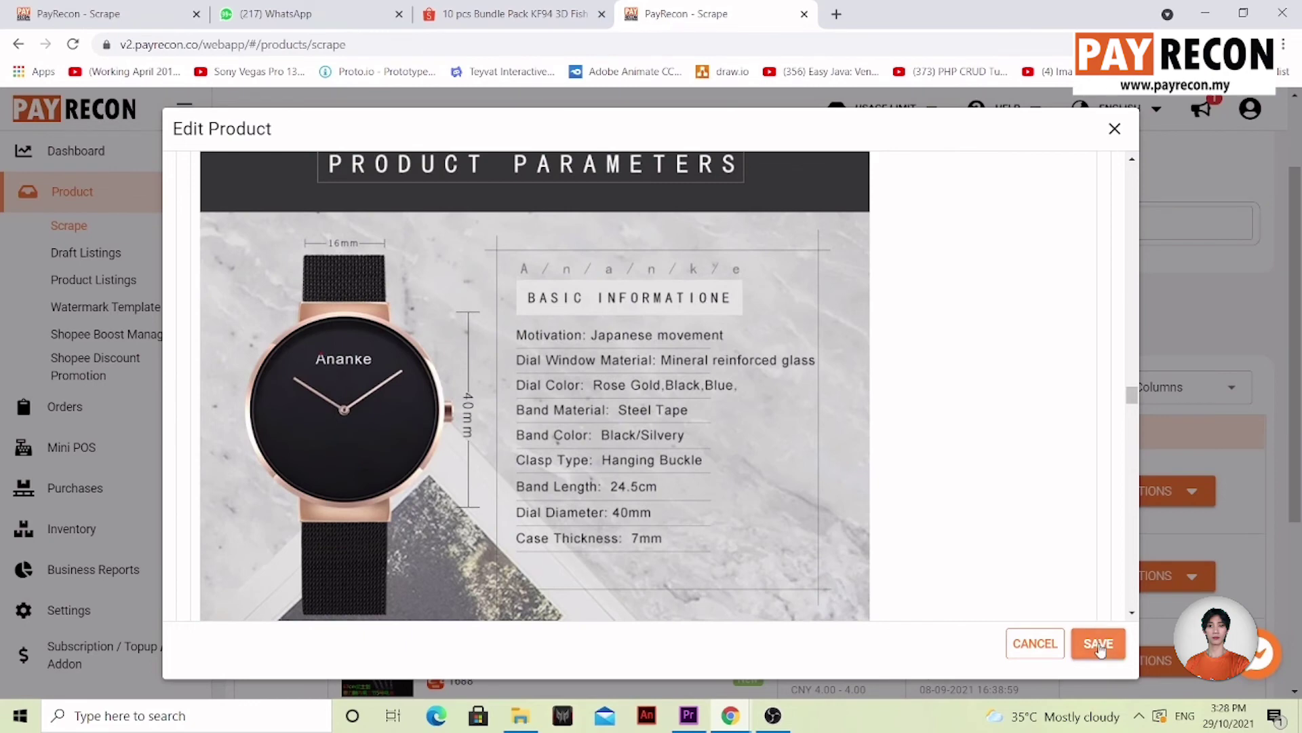
click(1099, 646)
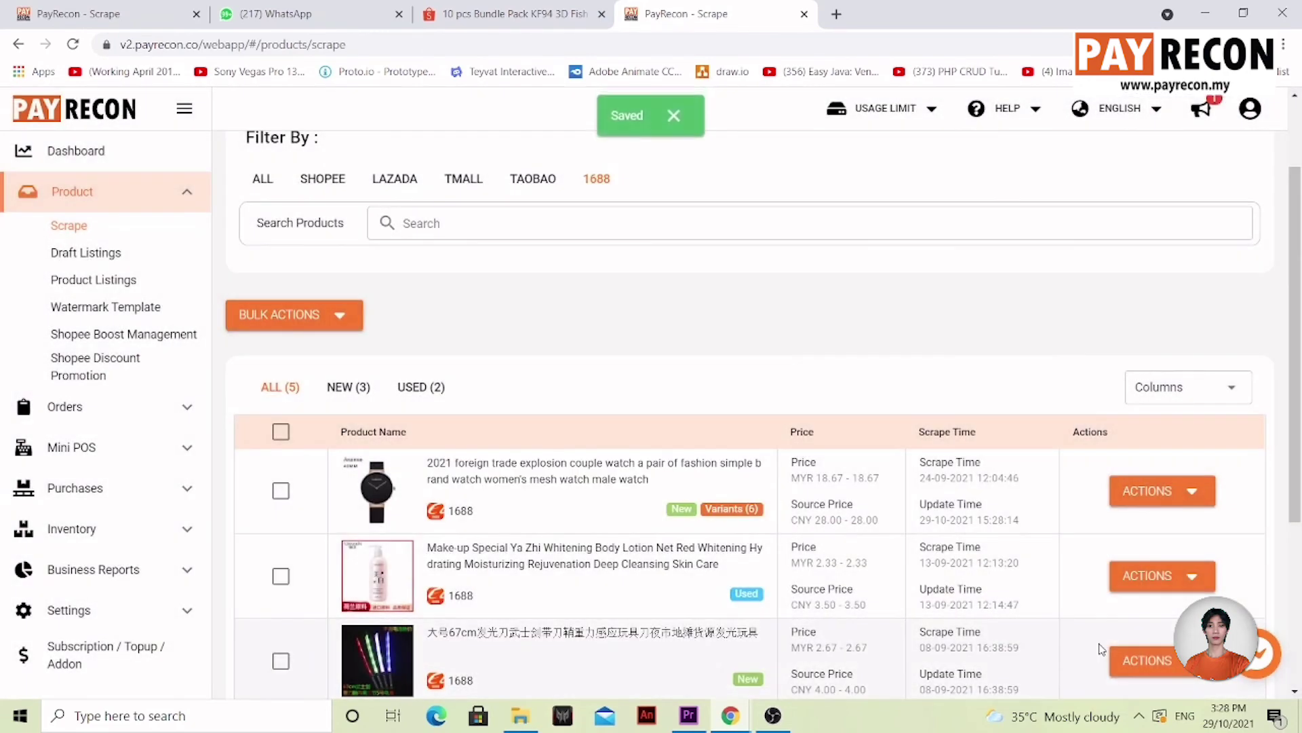